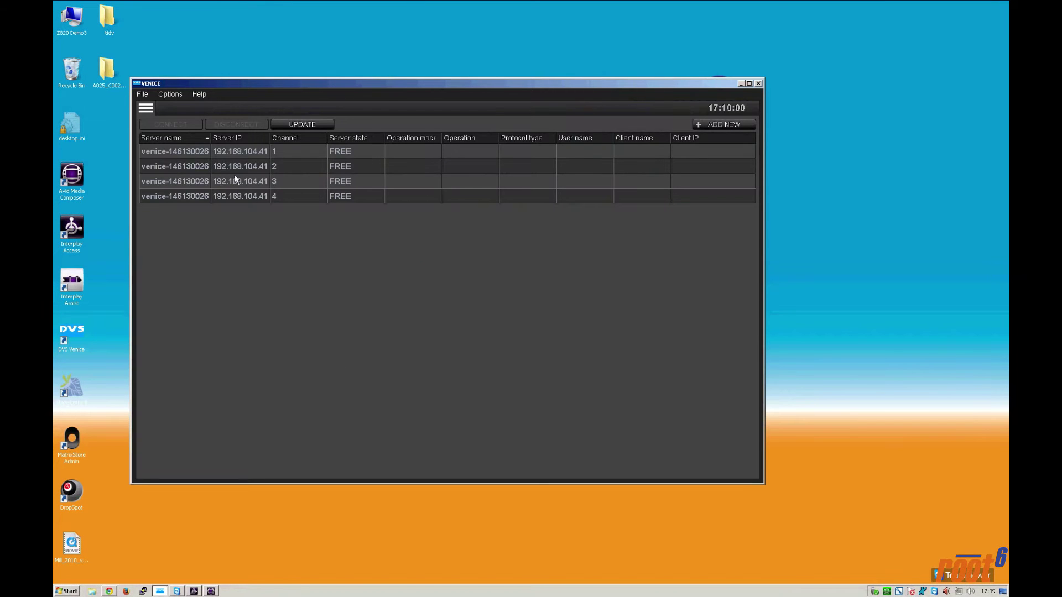
Connect to Venice channel 1 and open the LCUK INTERPLAY INGEST project
left_click(204, 151)
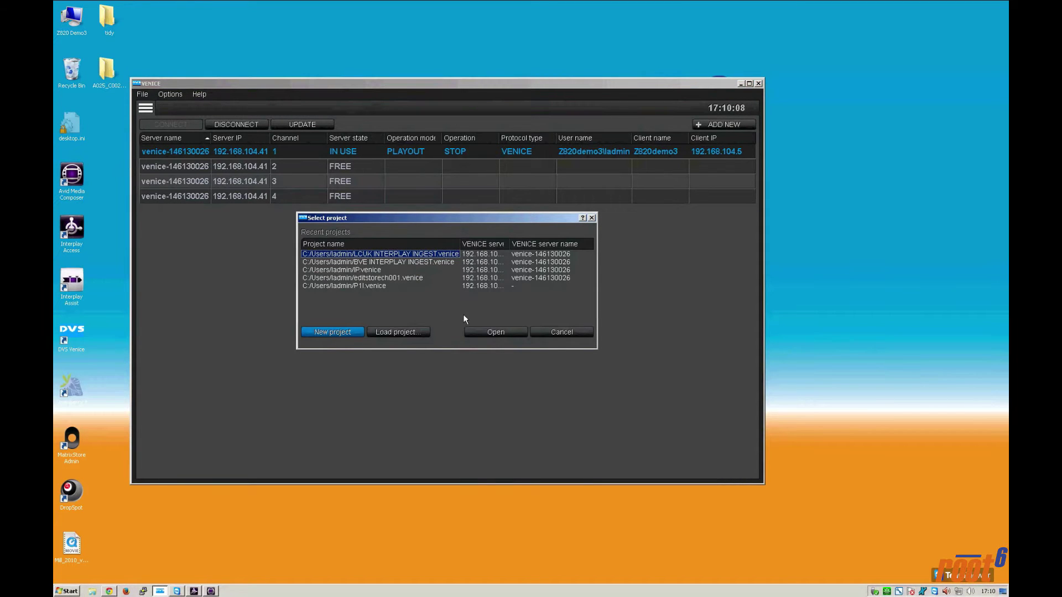
left_click(484, 334)
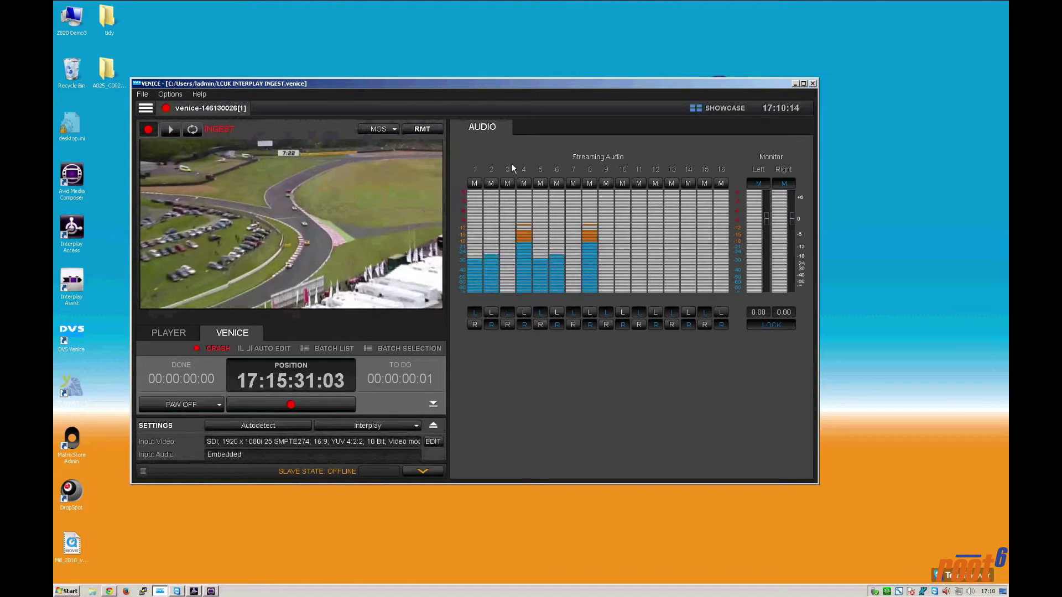
Maximise Venice and switch the output codec to DNxHD 185 8Bit, keeping 24 Bit audio
double_click(463, 84)
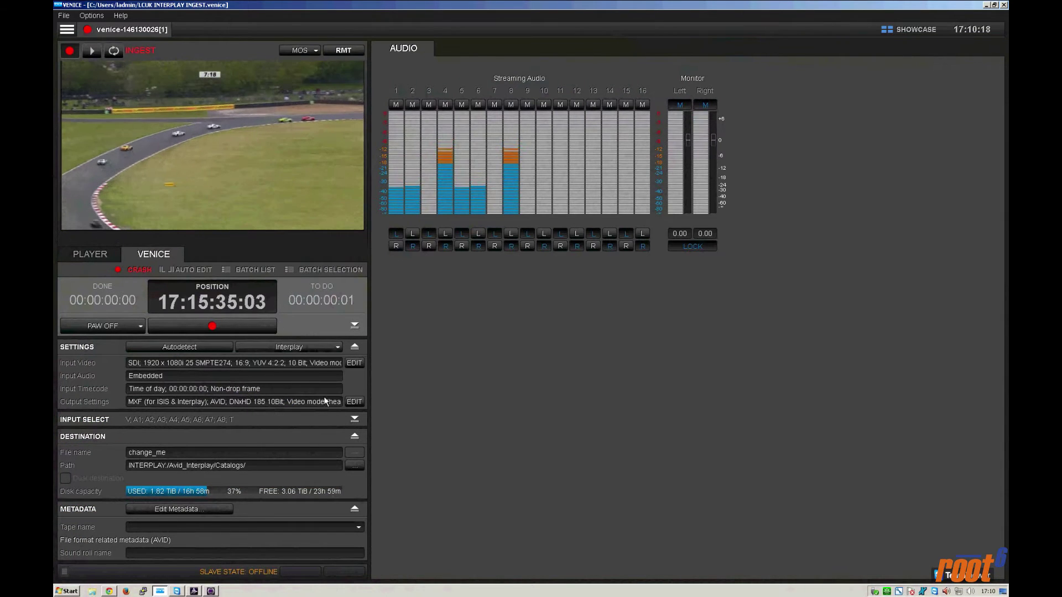
left_click(354, 401)
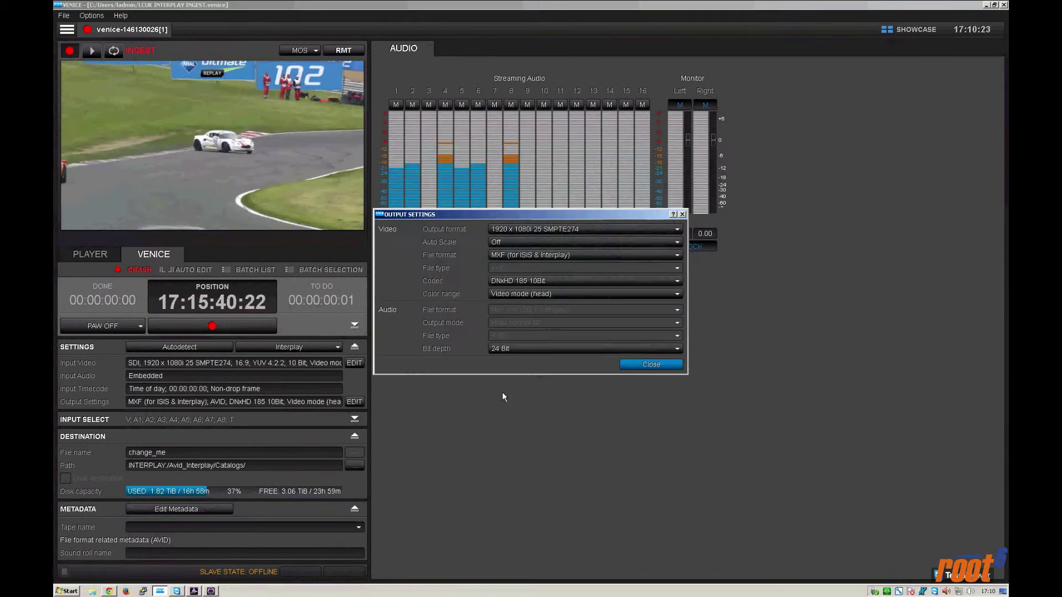
left_click(549, 281)
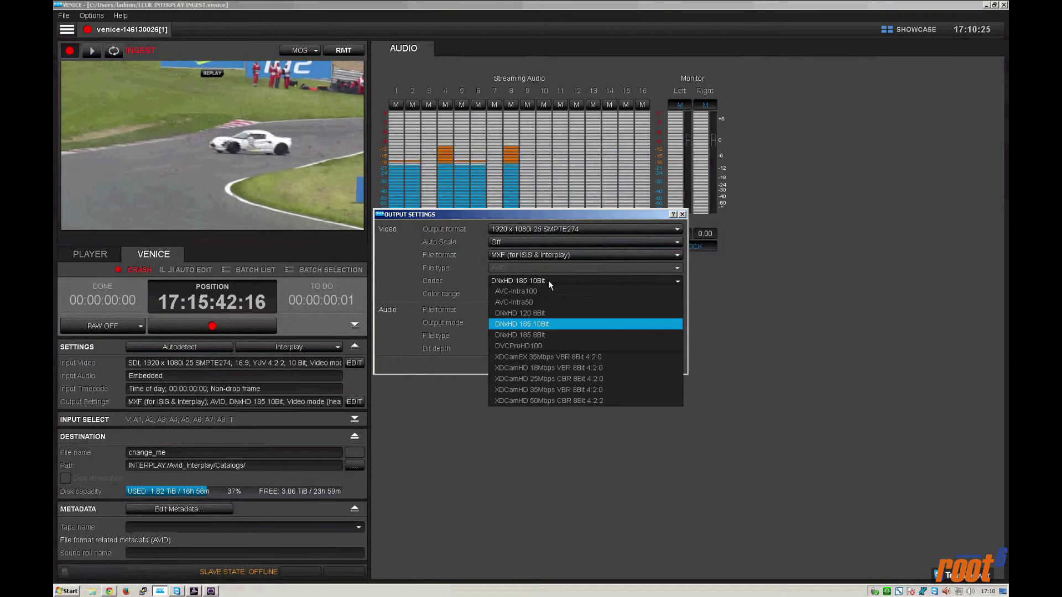
left_click(556, 338)
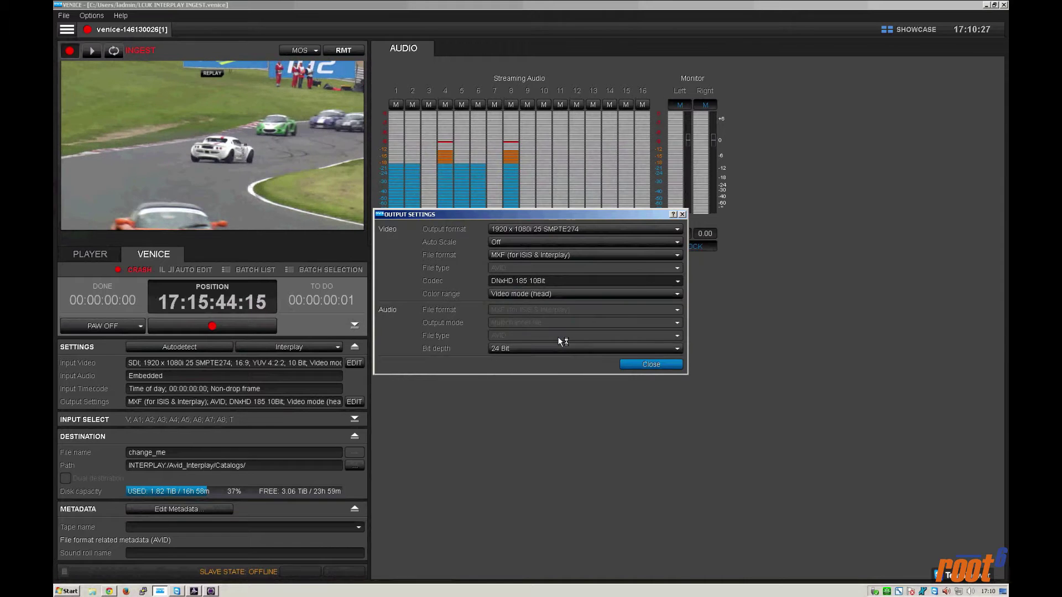
left_click(632, 350)
left_click(632, 349)
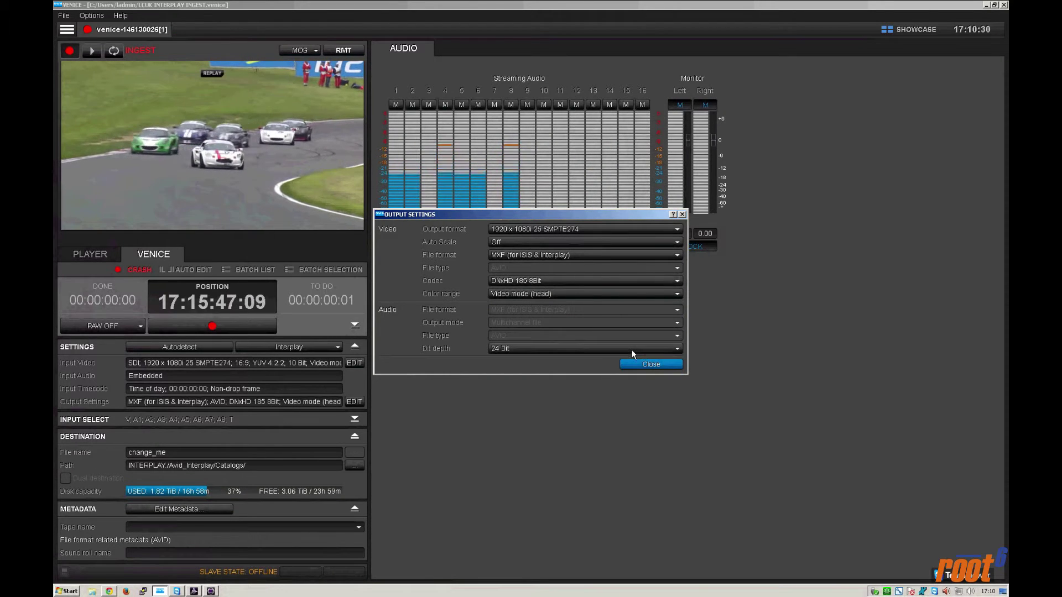
Name the recording PGM_LCUK_race2 and set its tape name to PGM
left_click(648, 363)
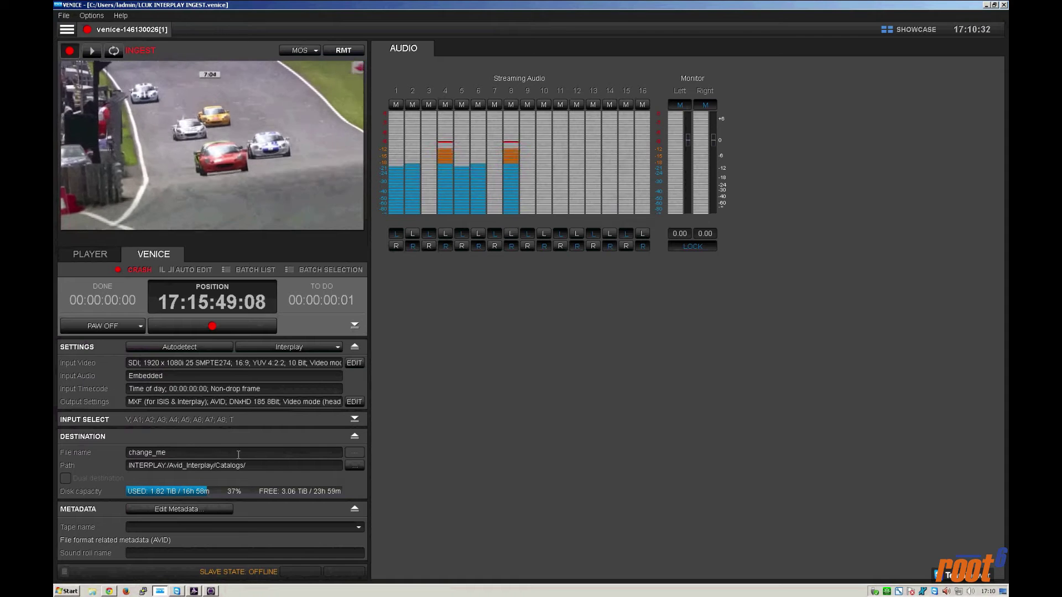
key("Return")
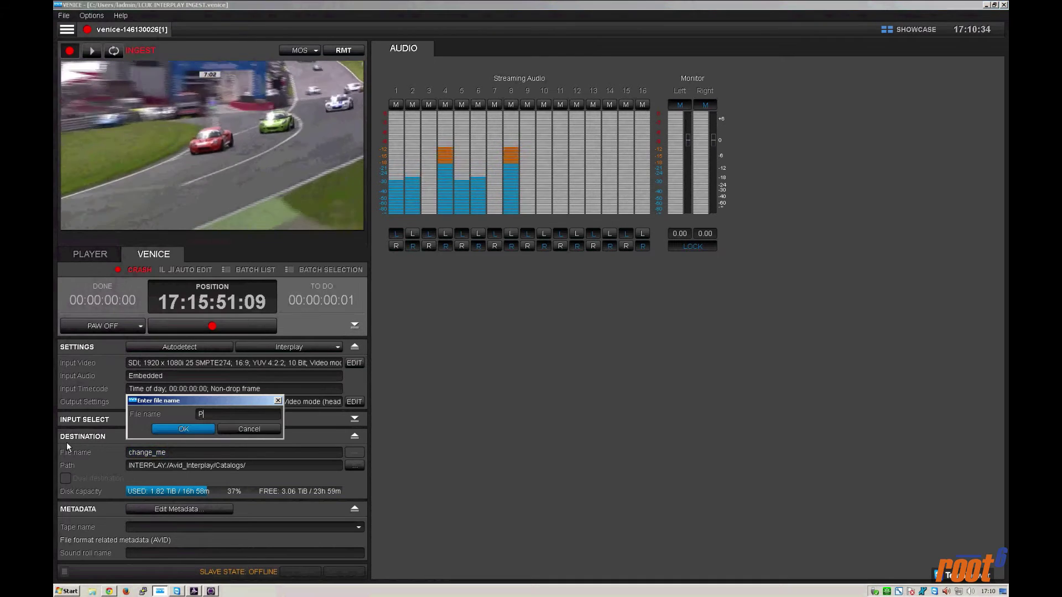
type("PGM_LCUK")
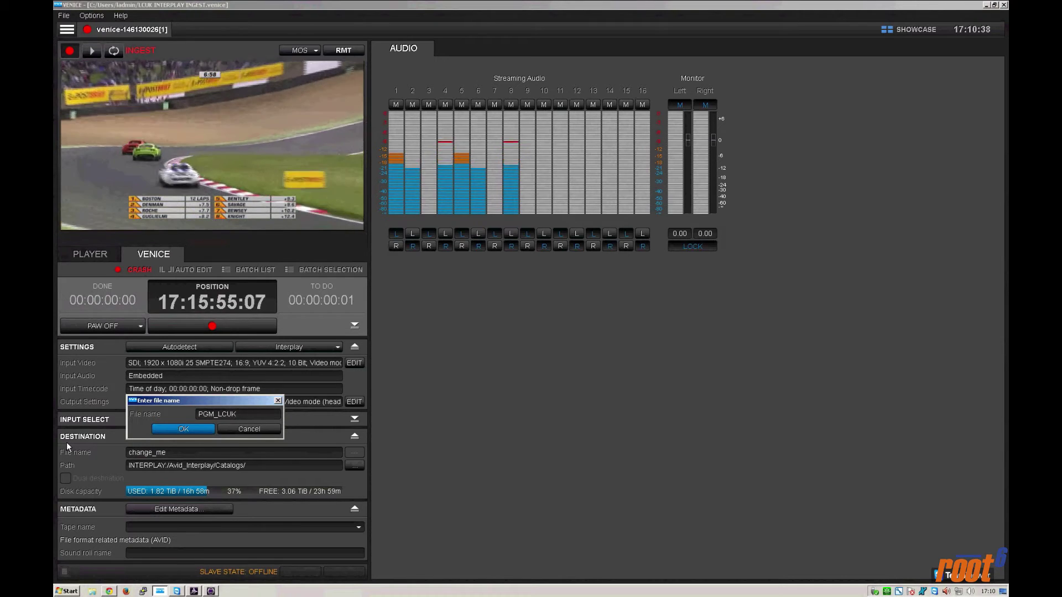
type("_race2")
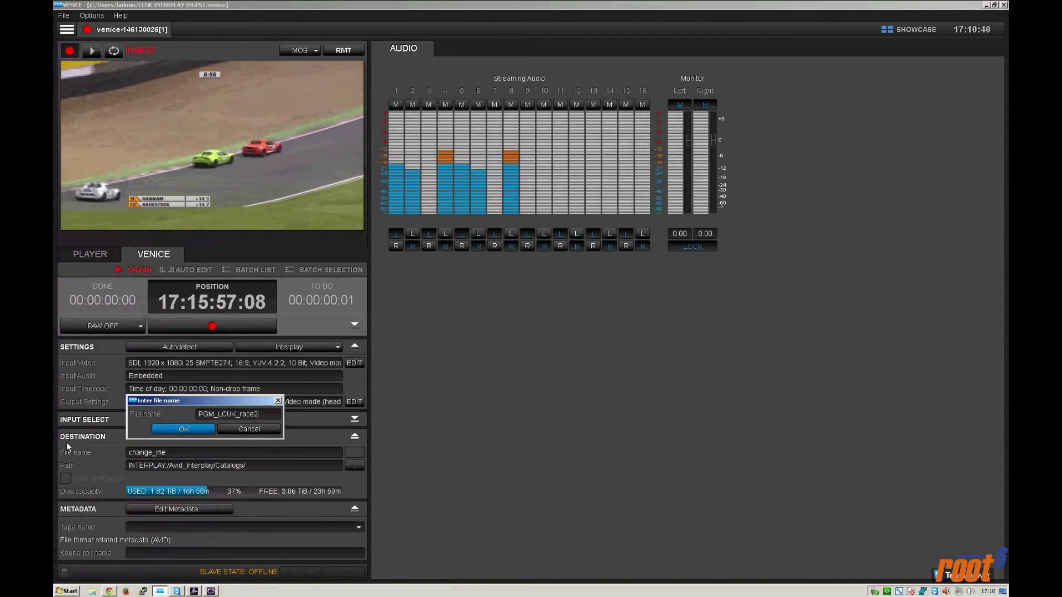
left_click(191, 430)
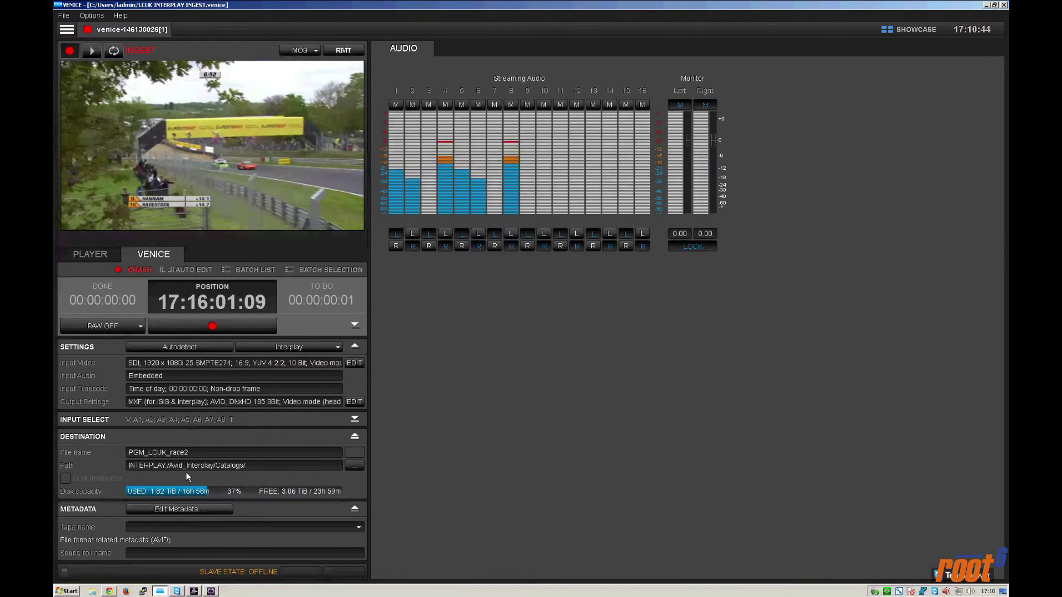
left_click(358, 528)
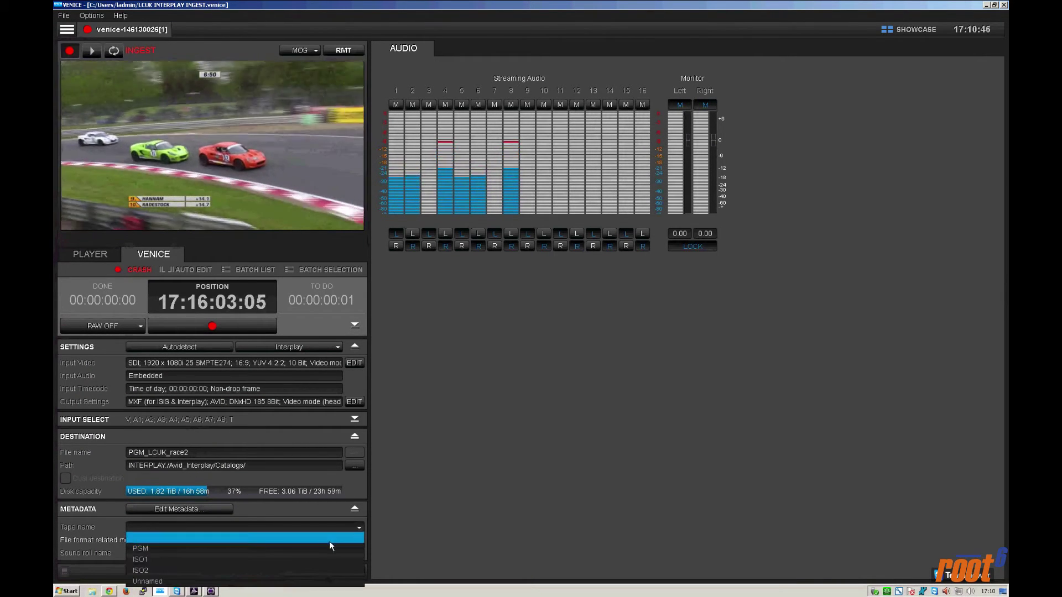
left_click(333, 548)
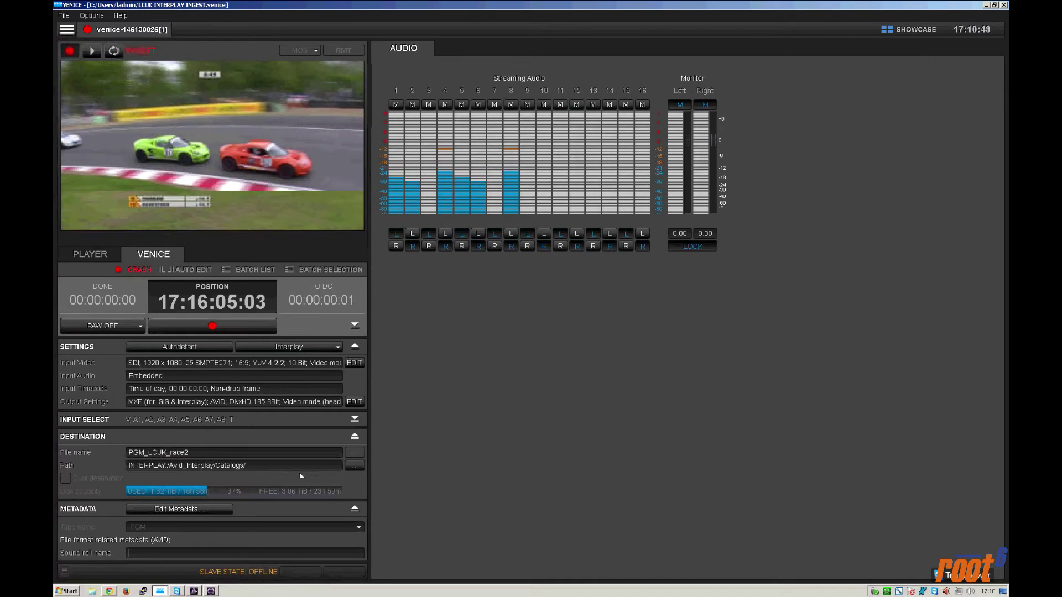
Set the destination to Avid_Interplay/Incoming Media/Venice and start recording the ingest
left_click(355, 464)
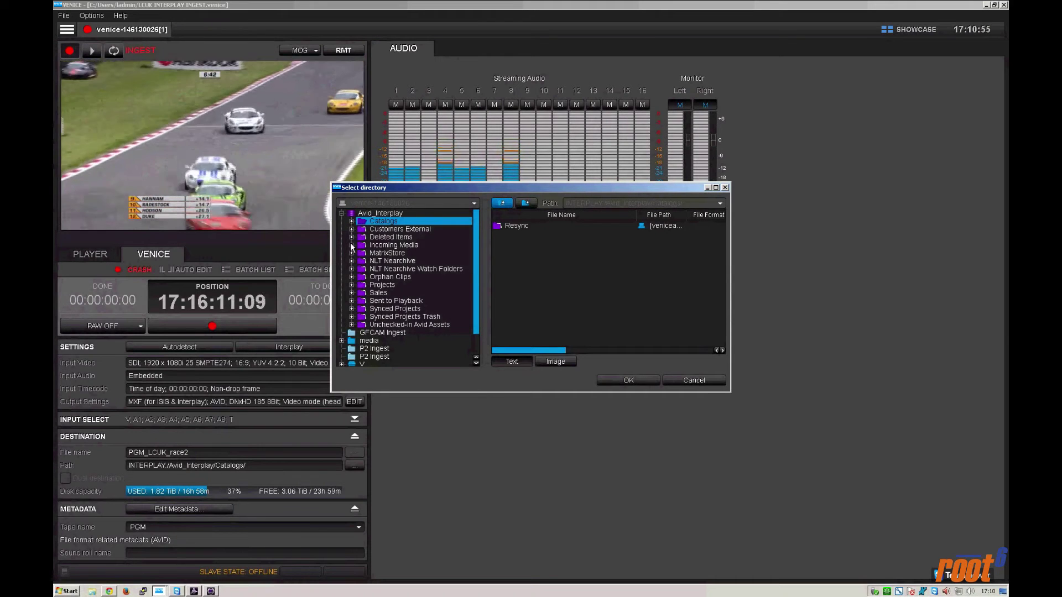
left_click(351, 245)
left_click(390, 268)
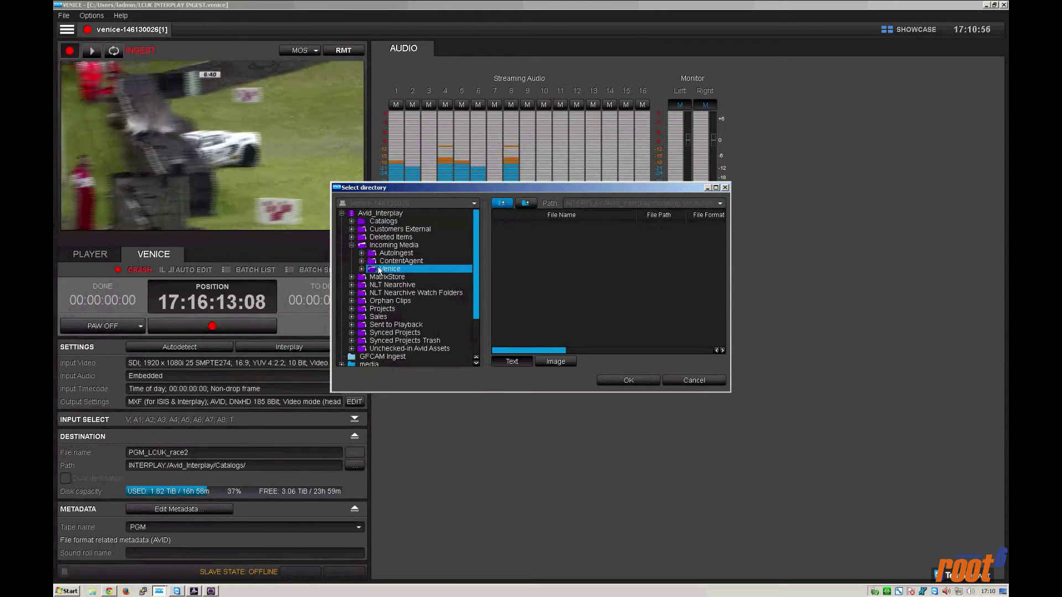
left_click(627, 381)
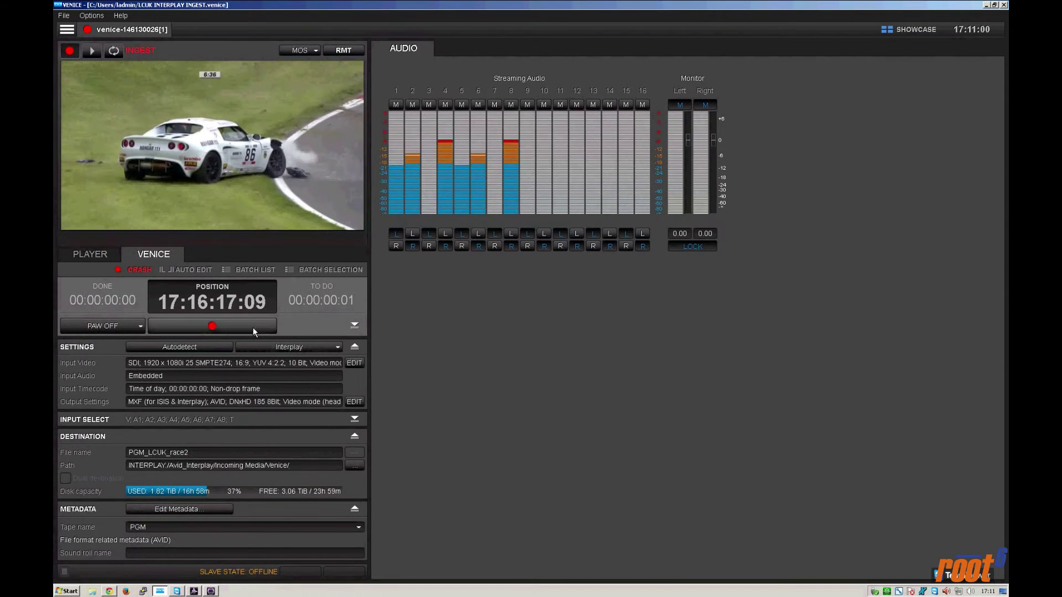
left_click(253, 327)
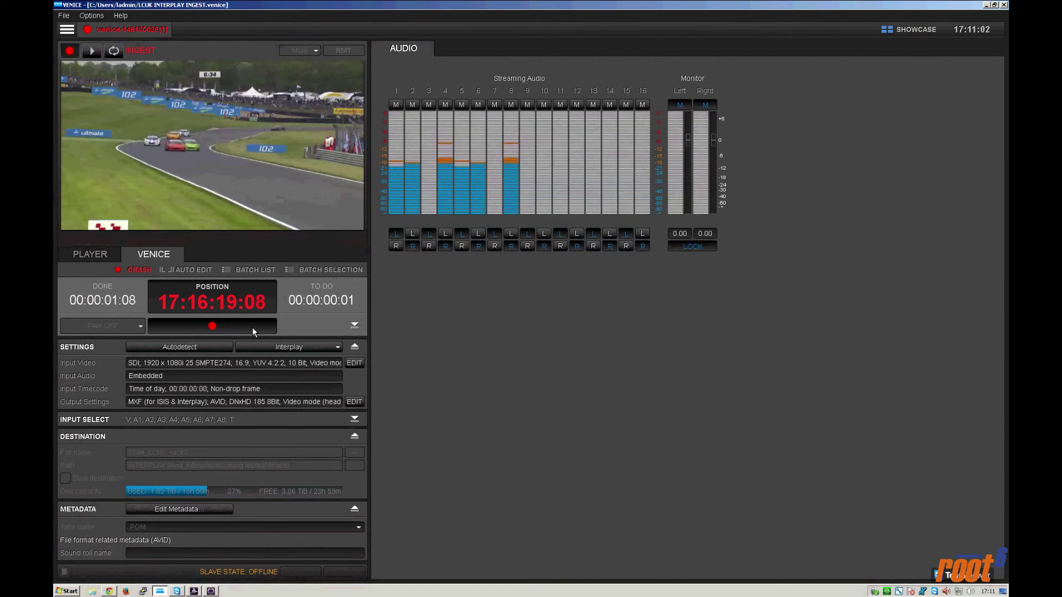
Search AvidWG for assets modified in the last 10 minutes and view PGM_LCUK_race2's file locations
left_click(194, 592)
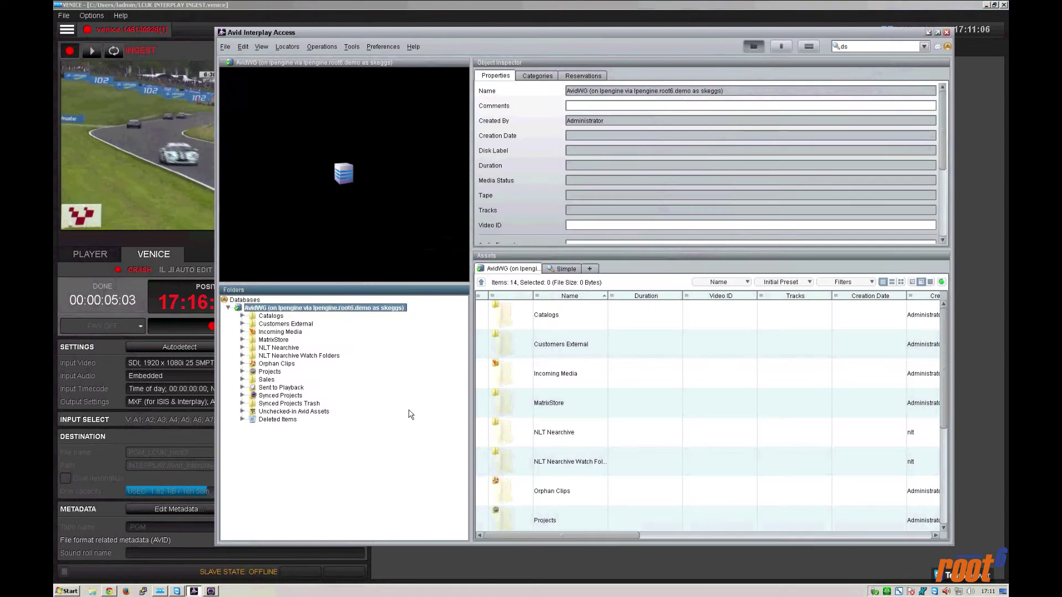
left_click(570, 269)
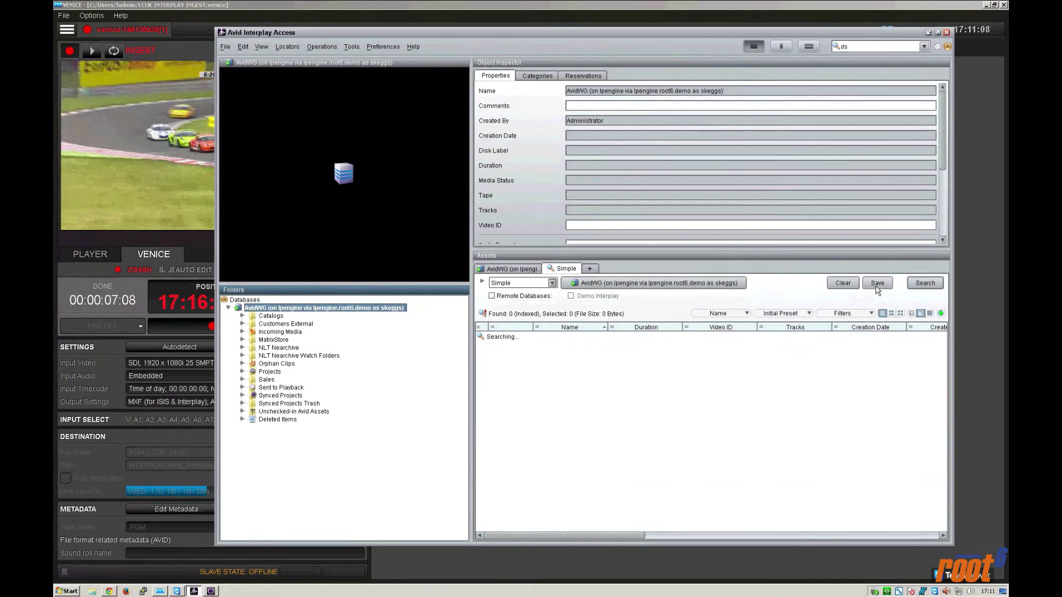
left_click(843, 284)
left_click(781, 317)
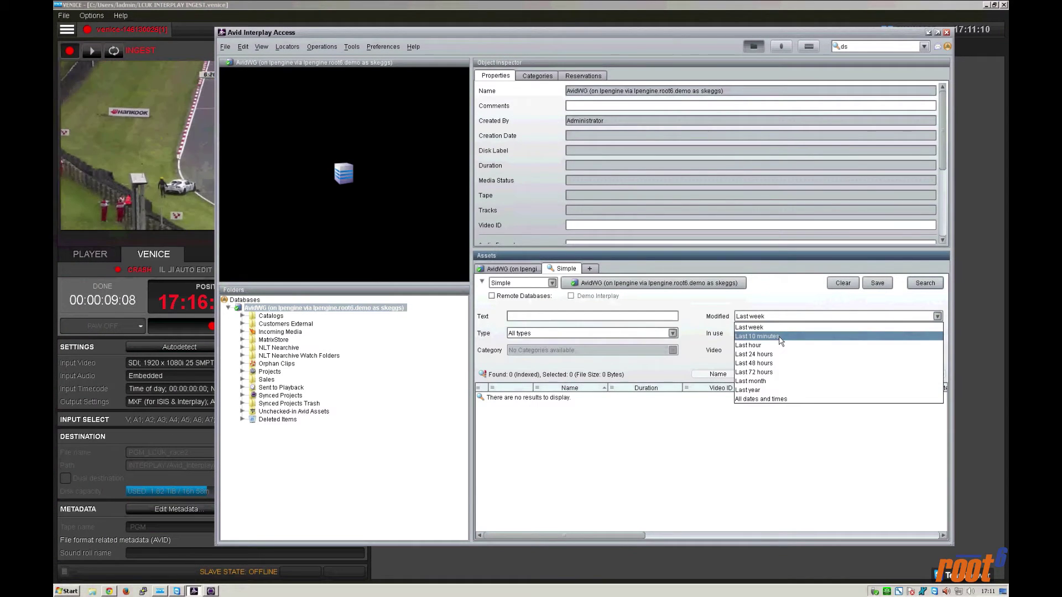
left_click(780, 340)
left_click(922, 287)
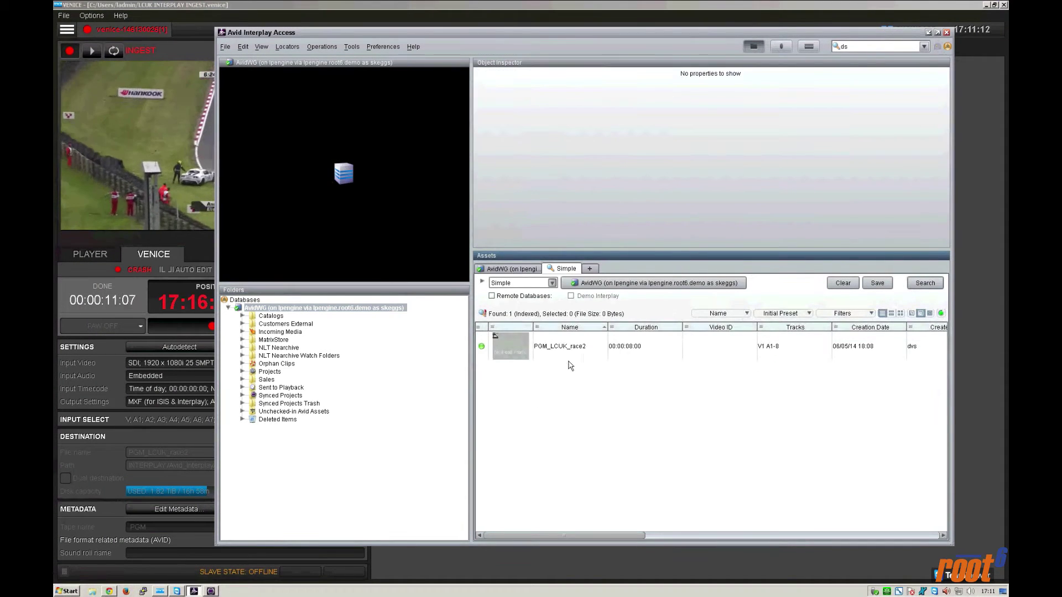
left_click(505, 359)
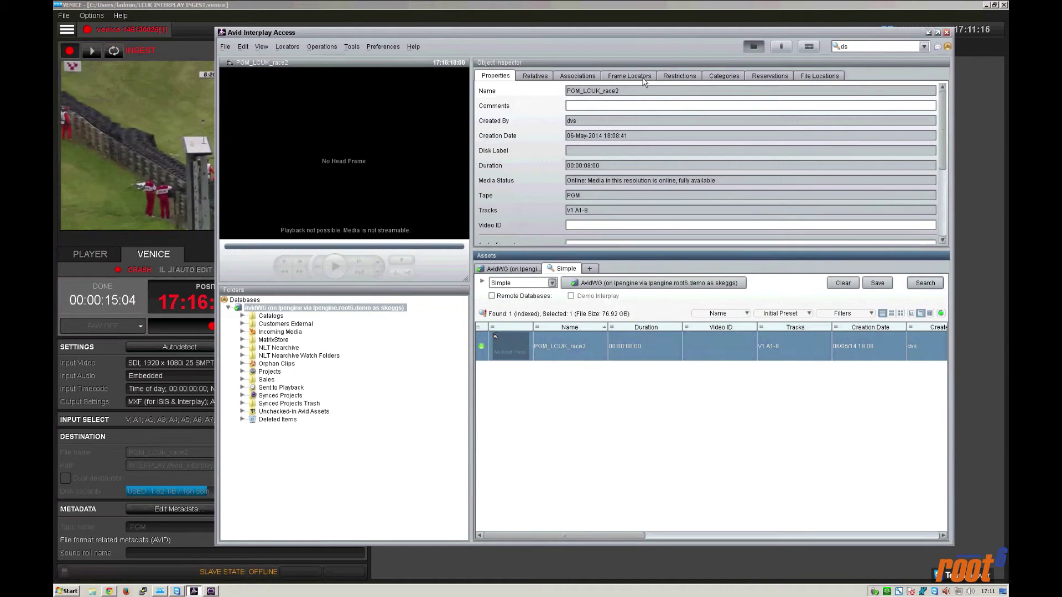
left_click(814, 78)
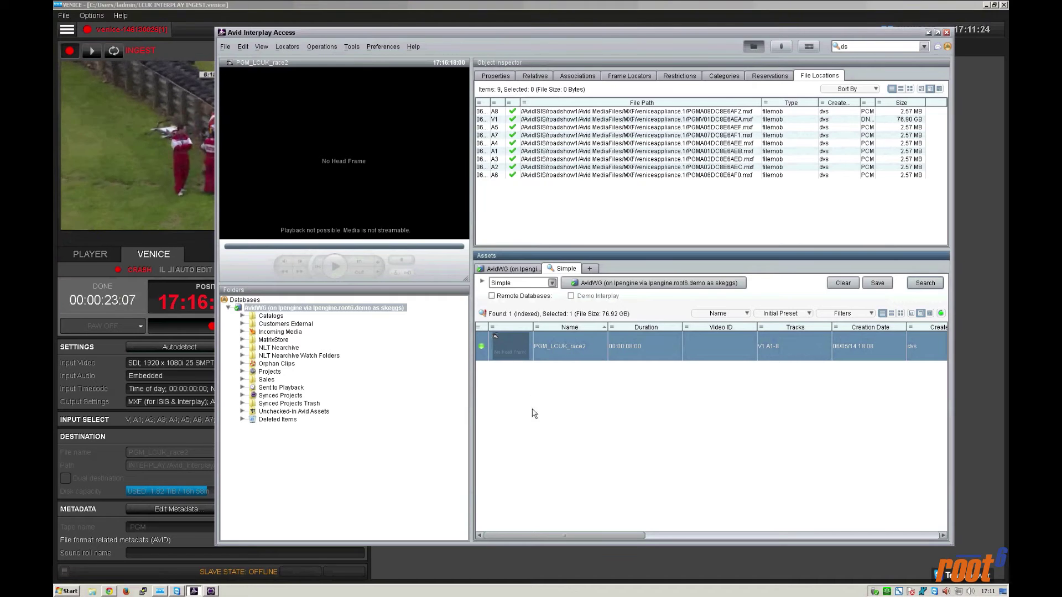
Search Interplay for last-10-minute media, load PGM_LCUK_race2 and play it to the recording end
left_click(212, 592)
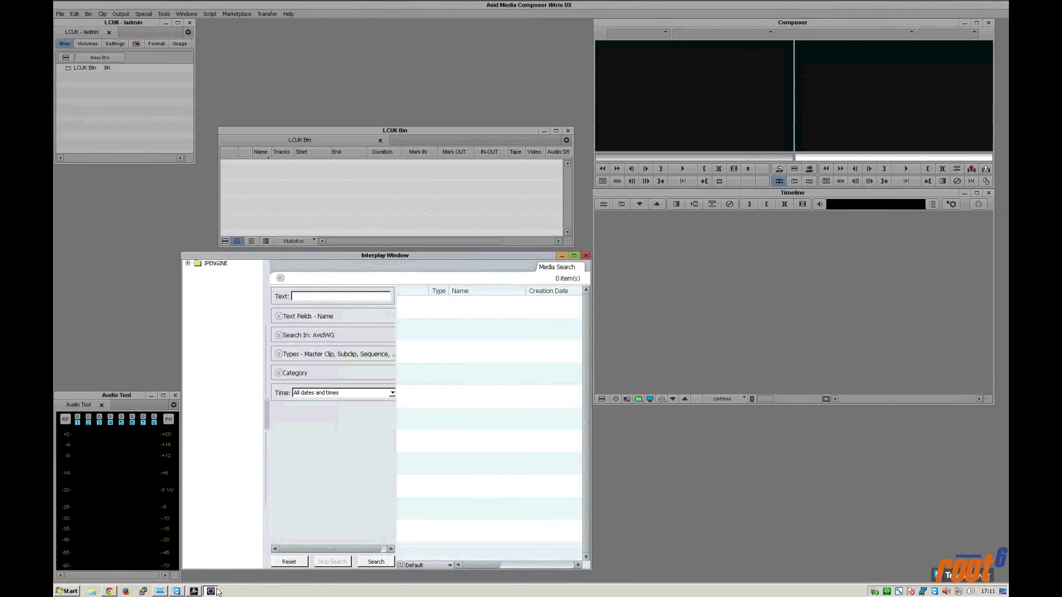
left_click(357, 393)
left_click(344, 417)
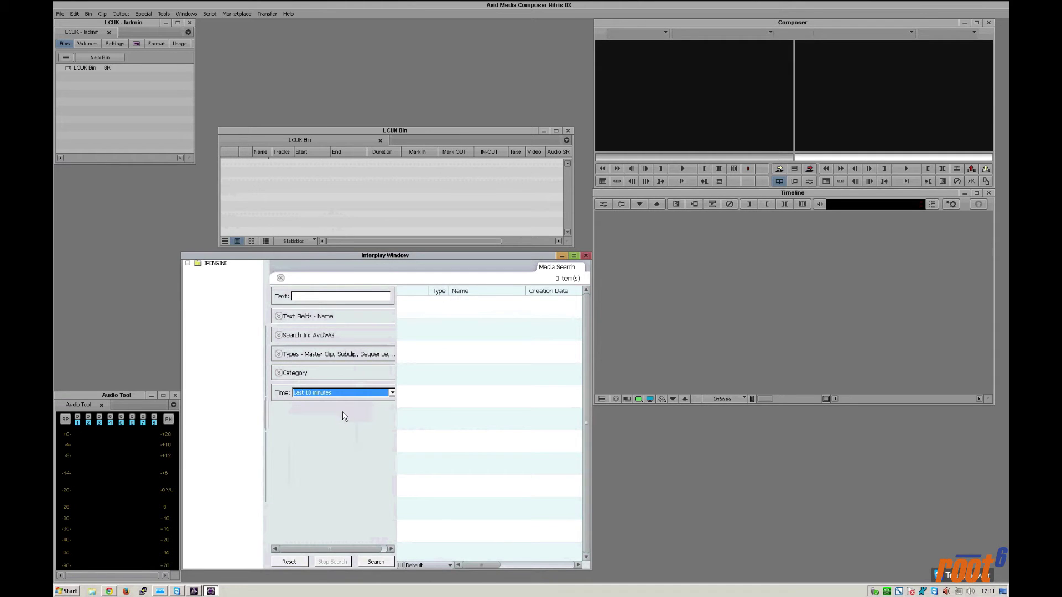
left_click(375, 562)
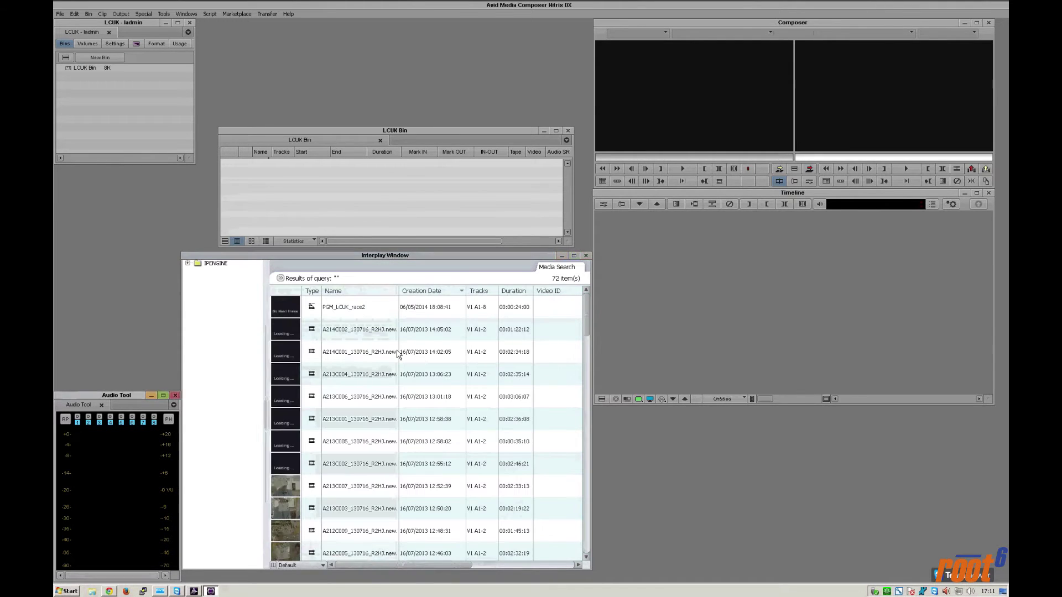
double_click(287, 312)
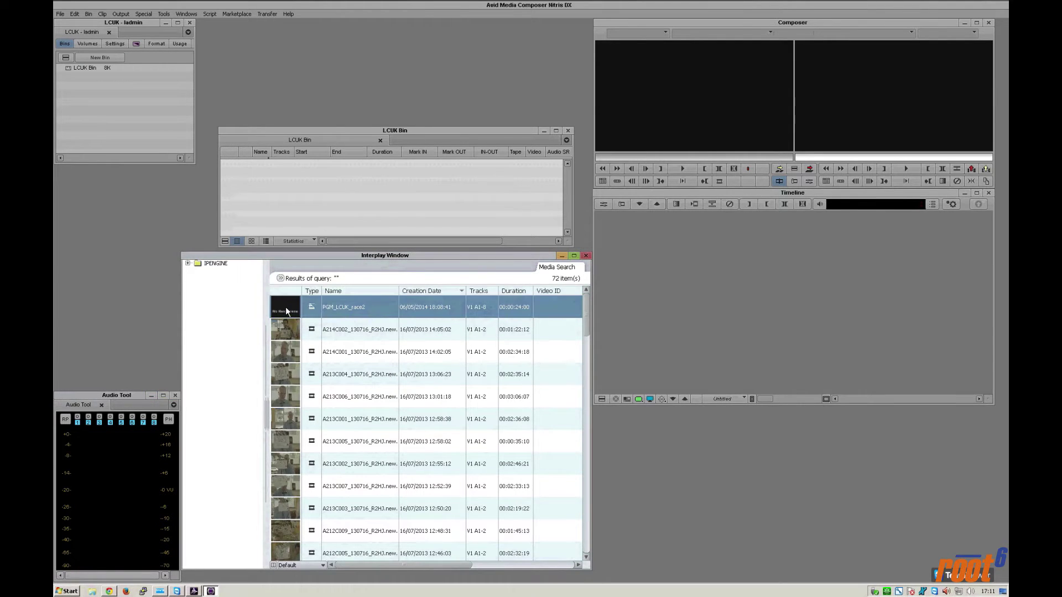
left_click(682, 169)
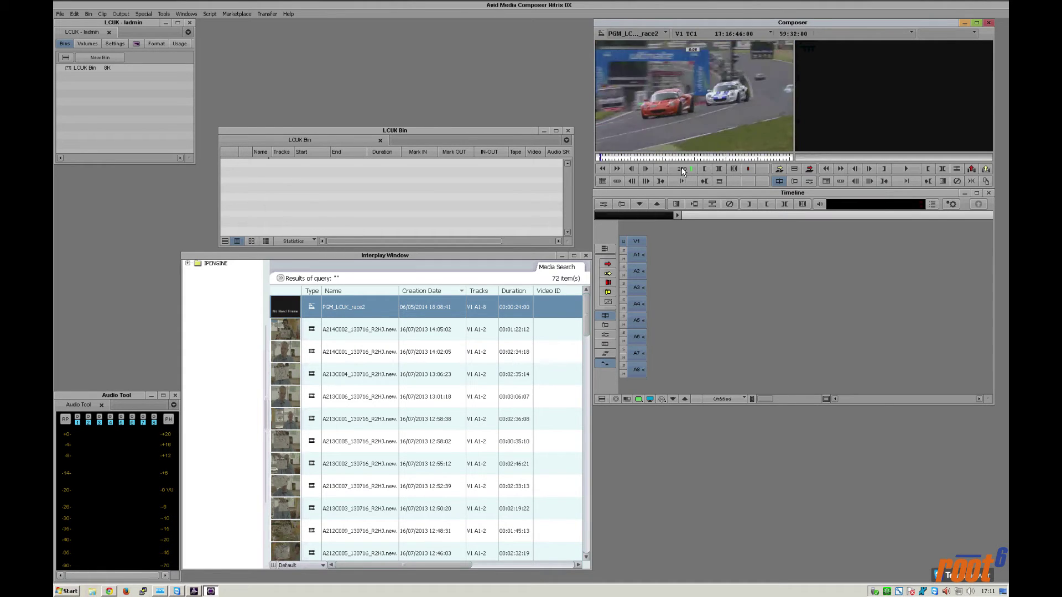
left_click(617, 158)
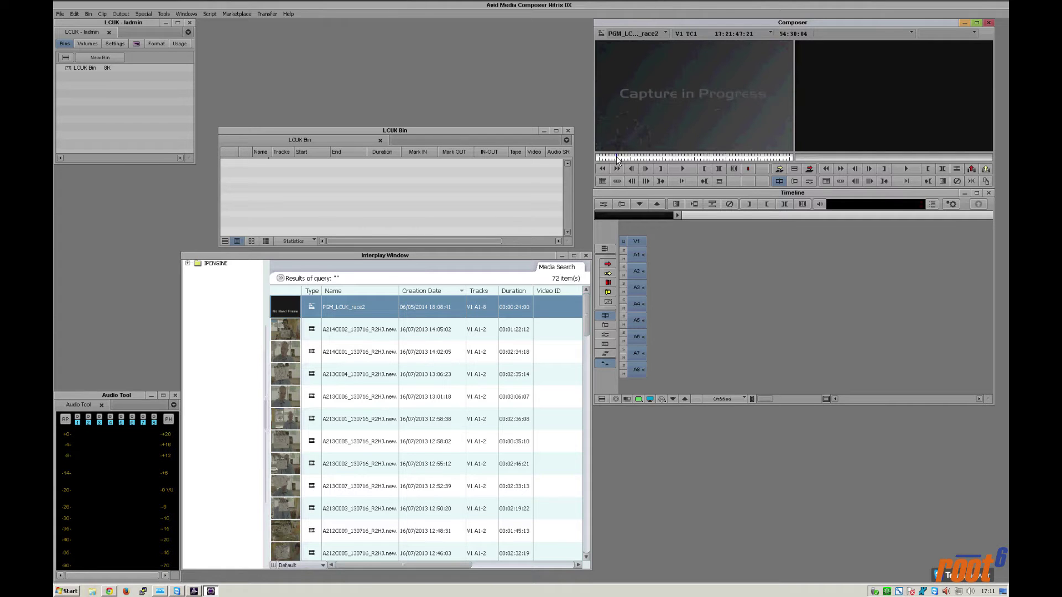
Play the clip to 17:16:35:21 and splice it into a new sequence on V1 and A1–A4, leaving out A5
left_click(598, 157)
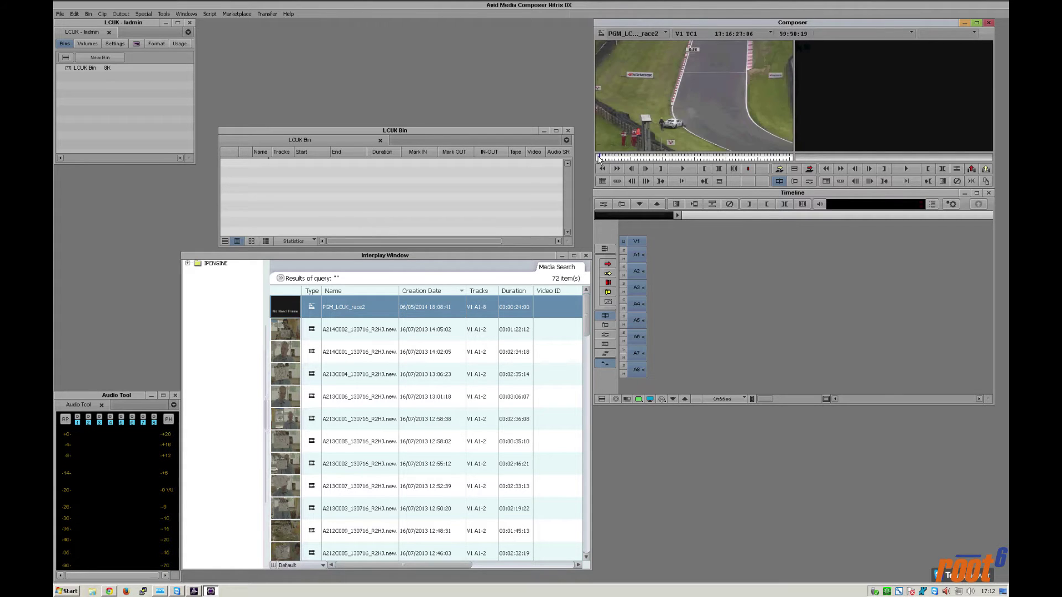
key("space")
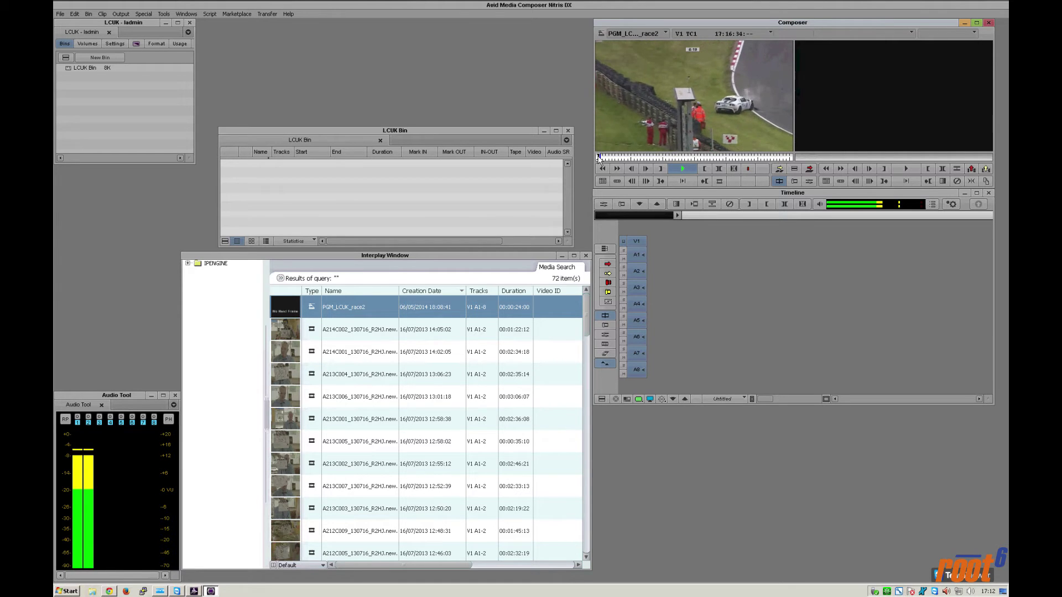
key("space")
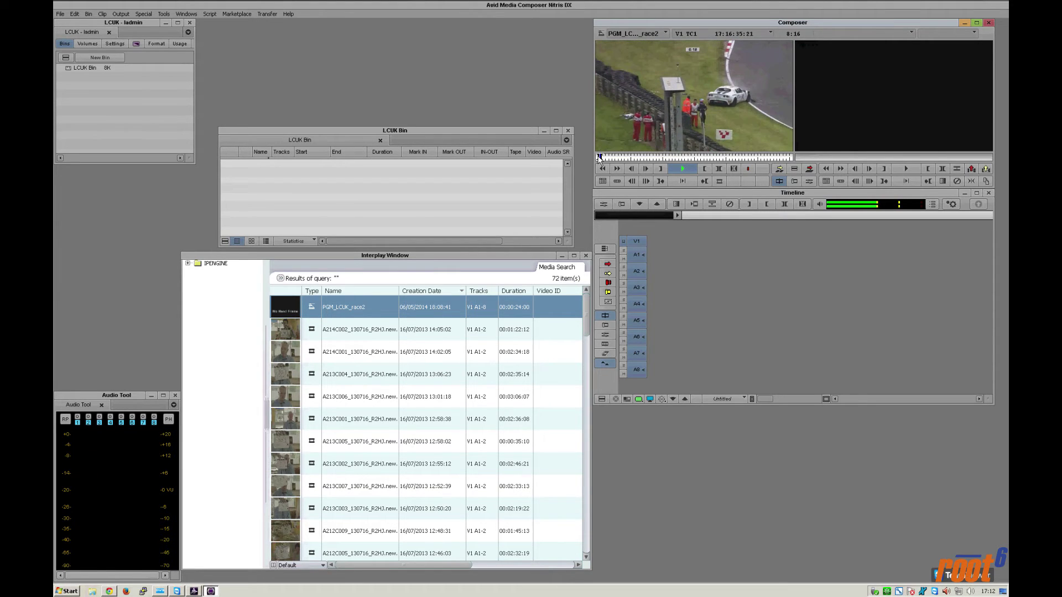
left_click(636, 320)
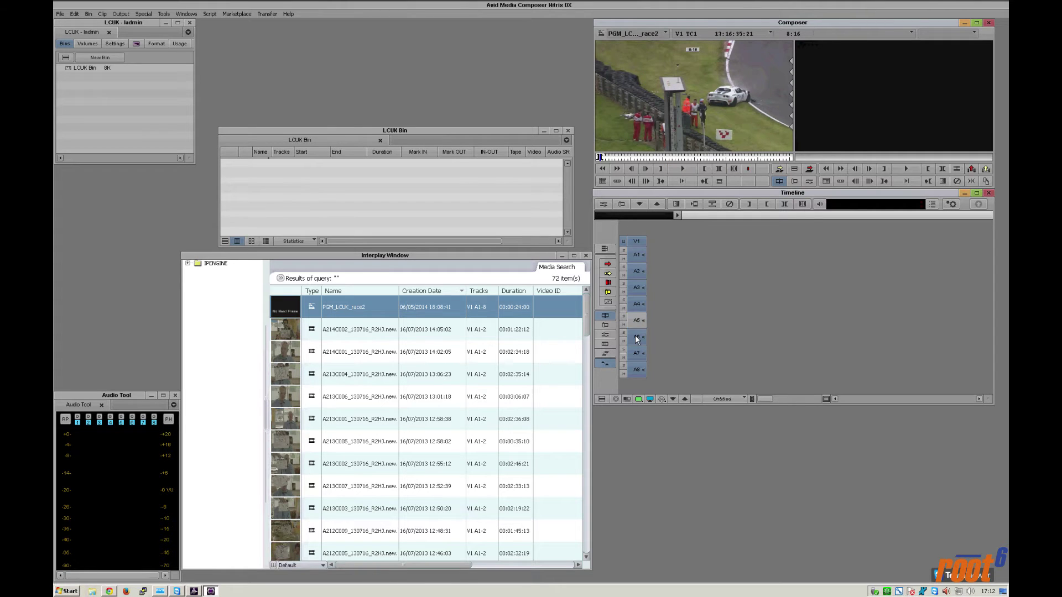
left_click(779, 168)
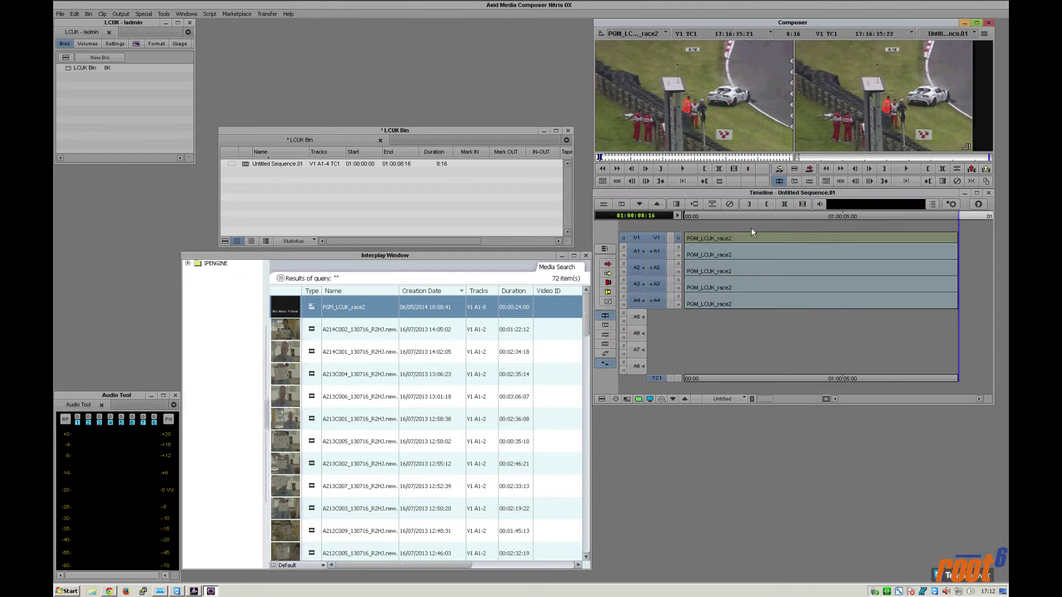
left_click(865, 216)
Move the sequence to 01:00:03:00, add PGM_LCUK_race2 to the LCUK Bin, and return to Venice
left_click_drag(866, 212, 780, 213)
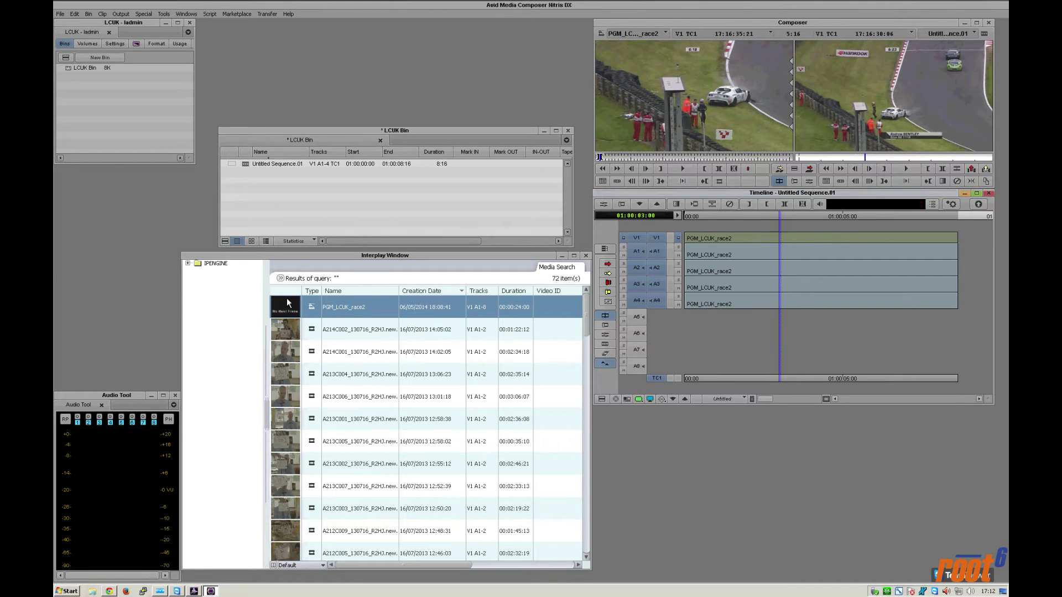
left_click_drag(287, 302, 251, 193)
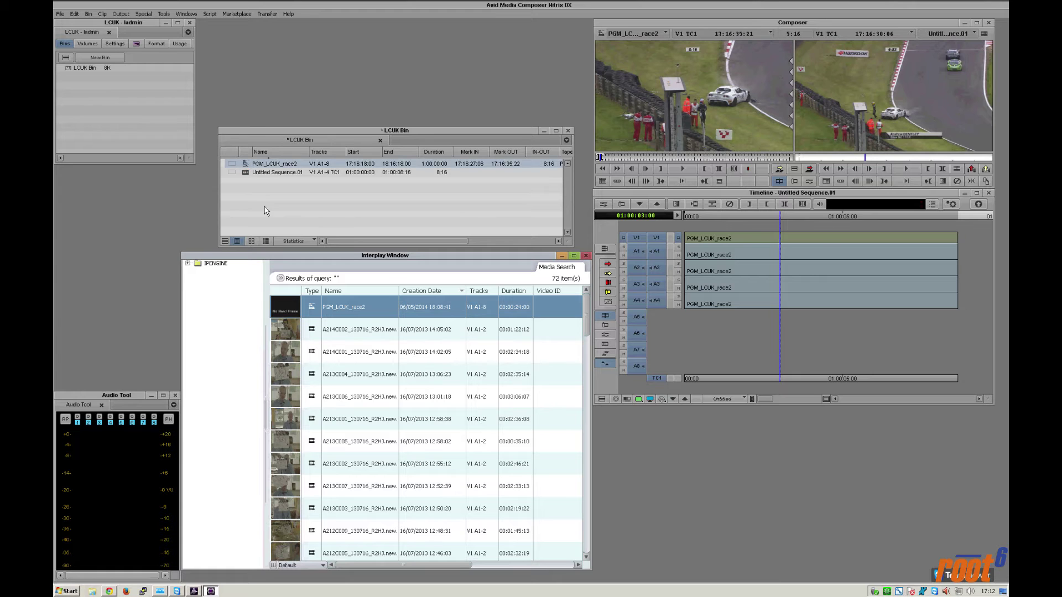
left_click(264, 211)
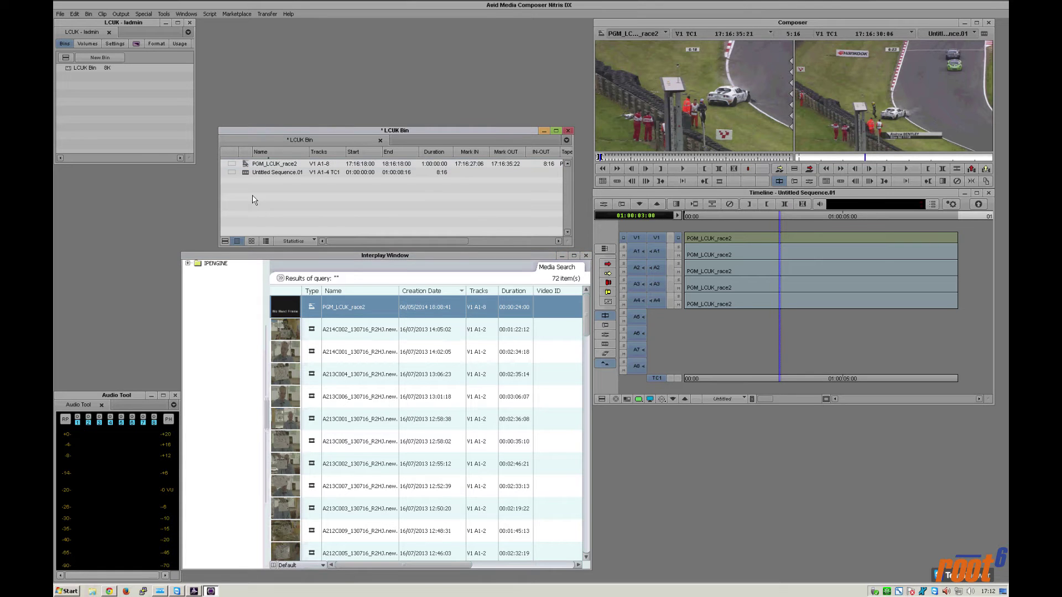
left_click(160, 590)
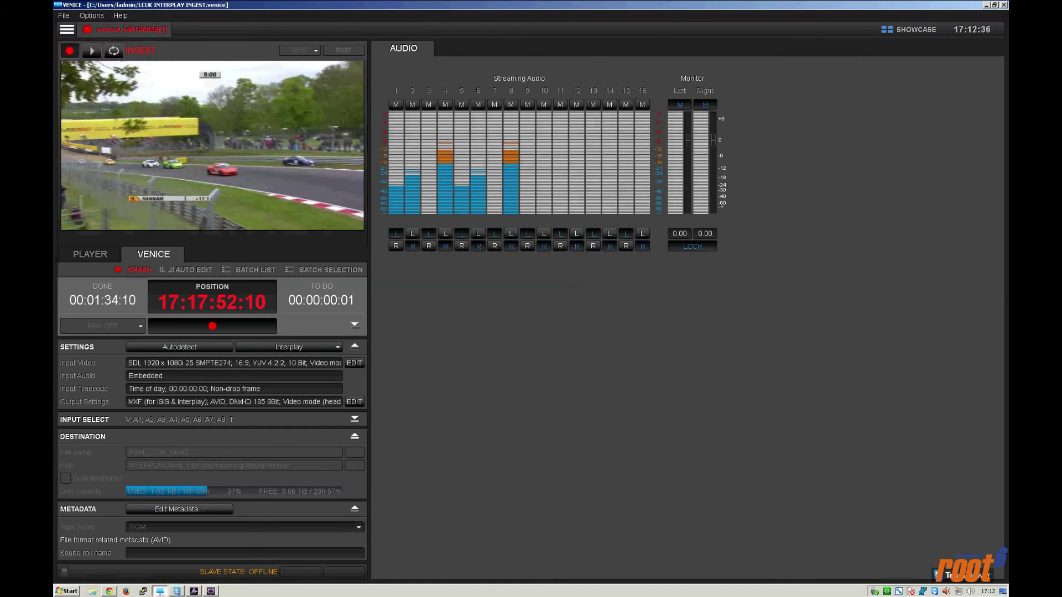
Refresh the Venice folder in Interplay Central, preview PGM_LCUK_race2 in the player, then minimise the browser
left_click(109, 591)
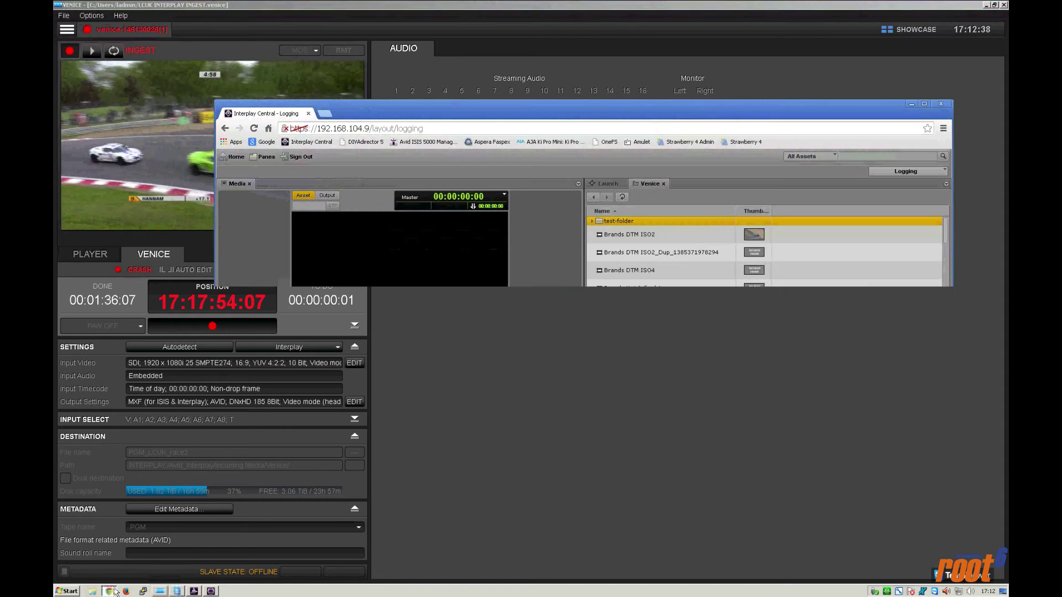
left_click(622, 197)
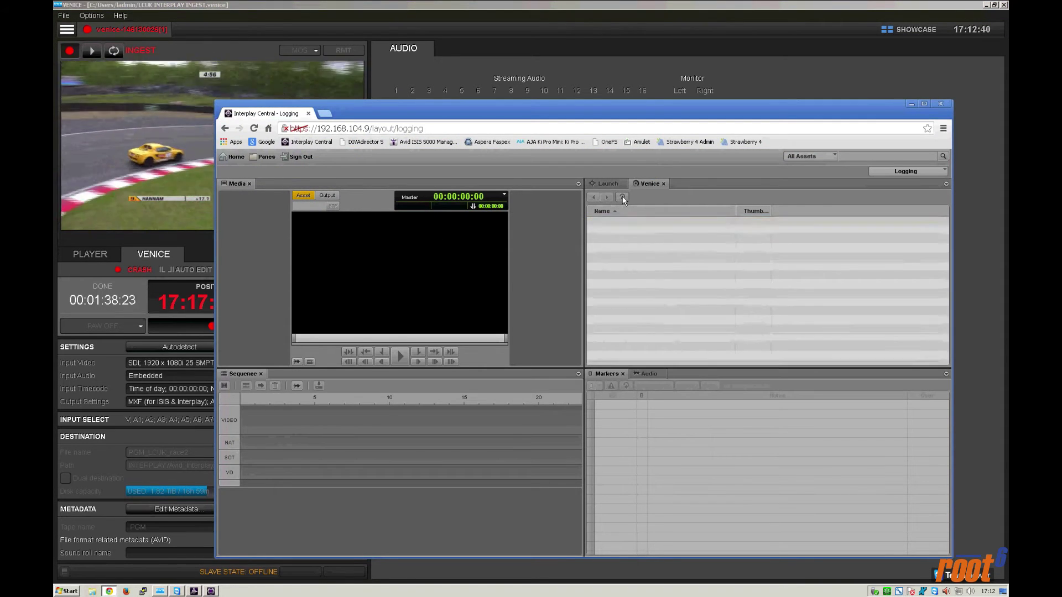
left_click_drag(943, 231, 937, 320)
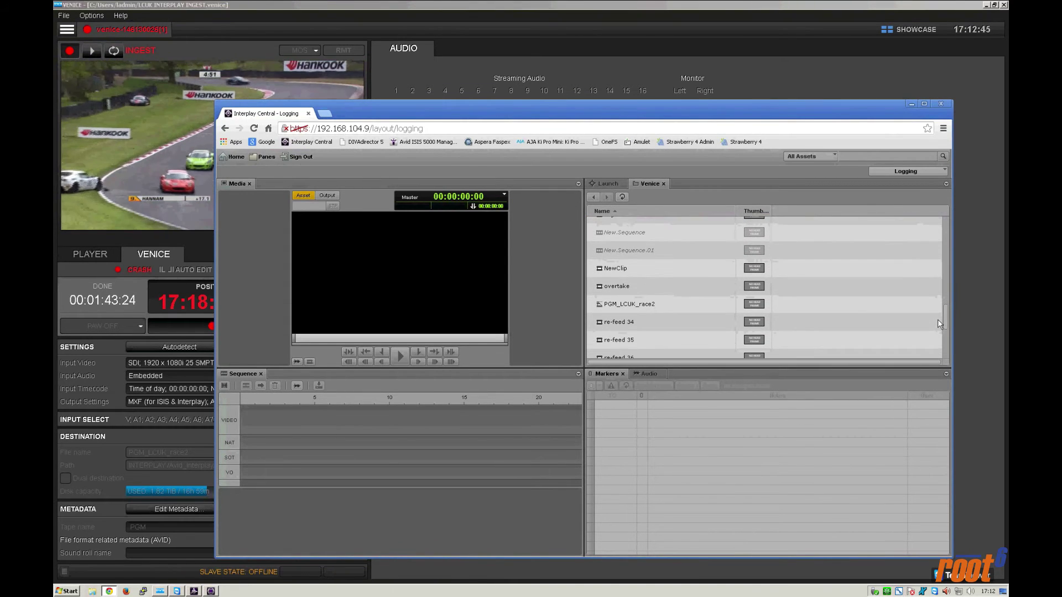
left_click(607, 306)
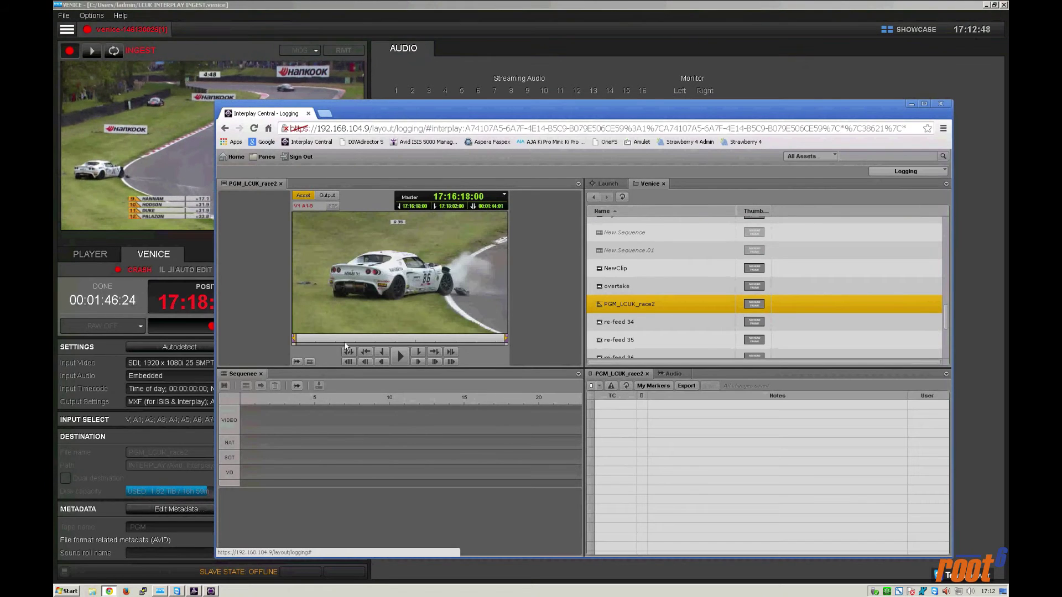
left_click(301, 337)
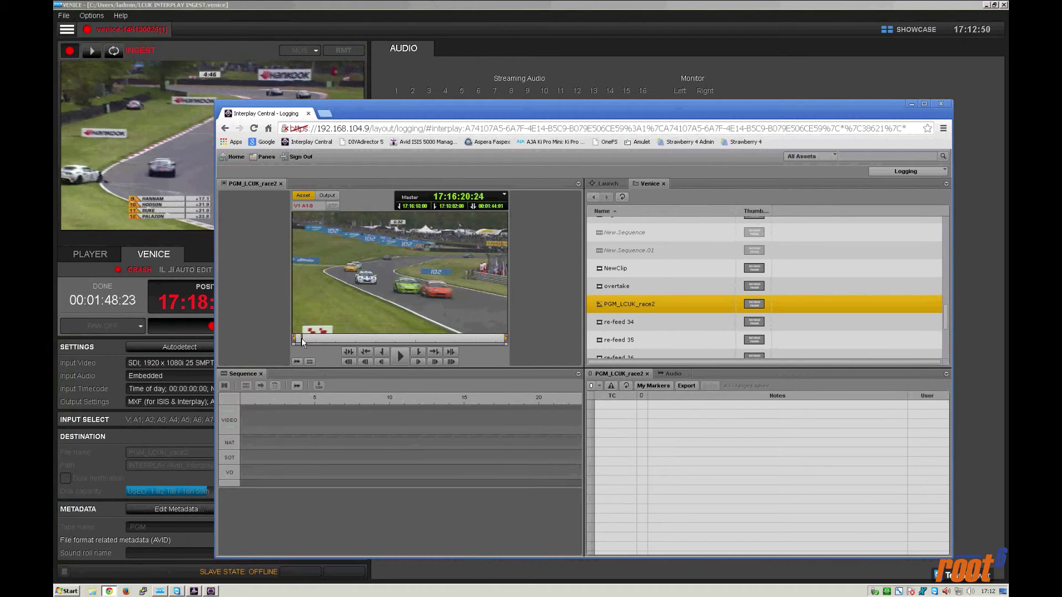
left_click(910, 105)
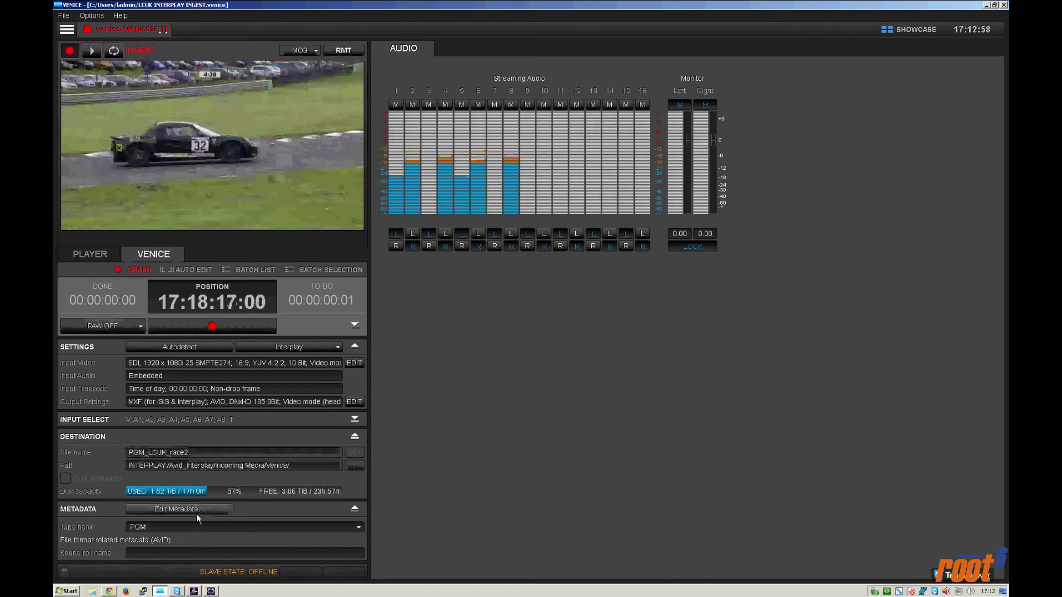
Back in Media Composer, update the bin from Interplay, confirming the warning
left_click(211, 591)
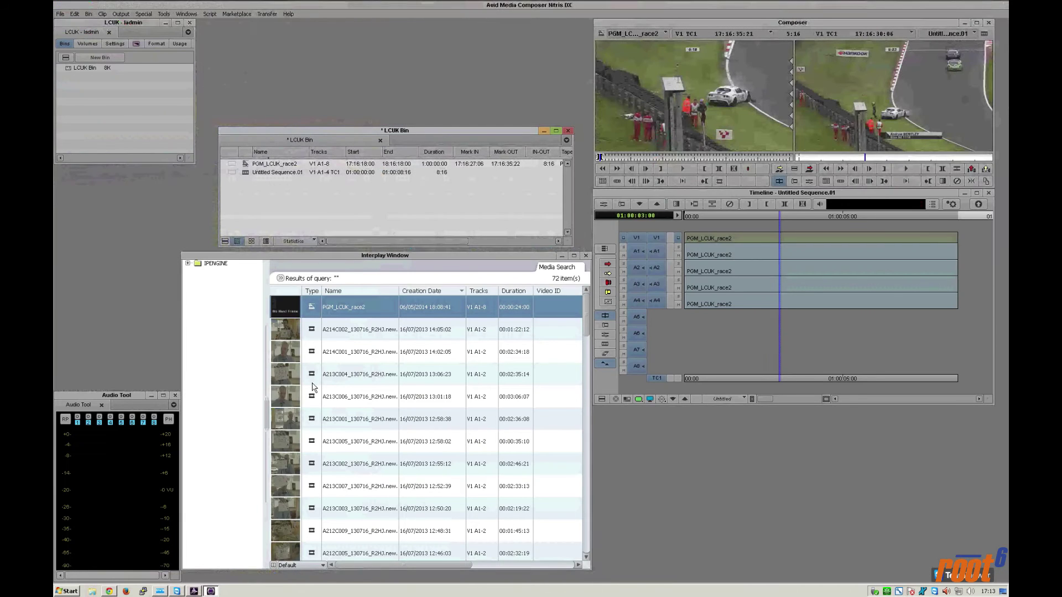
left_click(237, 242)
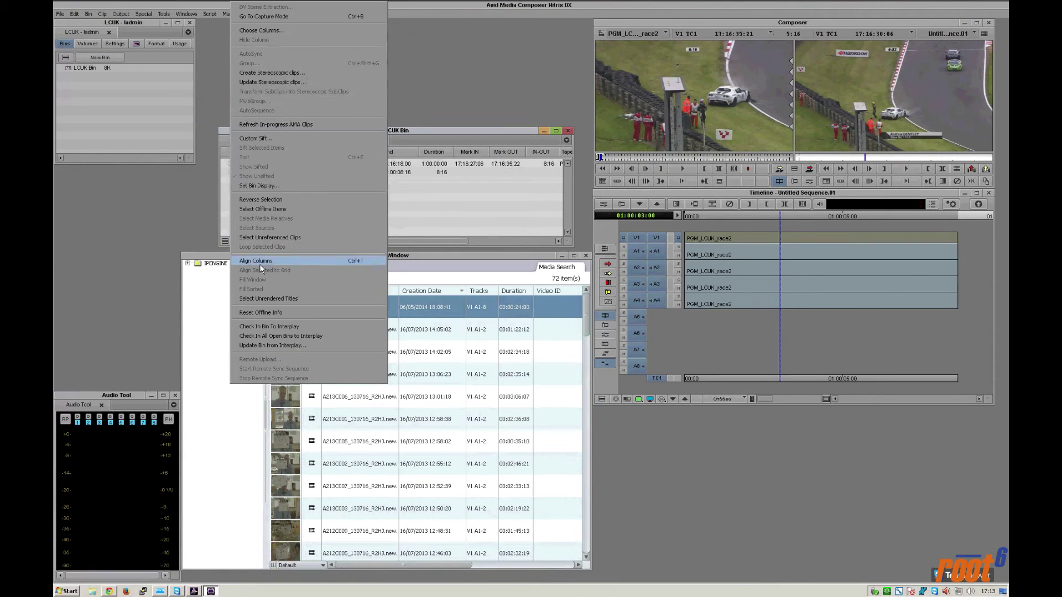
left_click(302, 346)
left_click(509, 316)
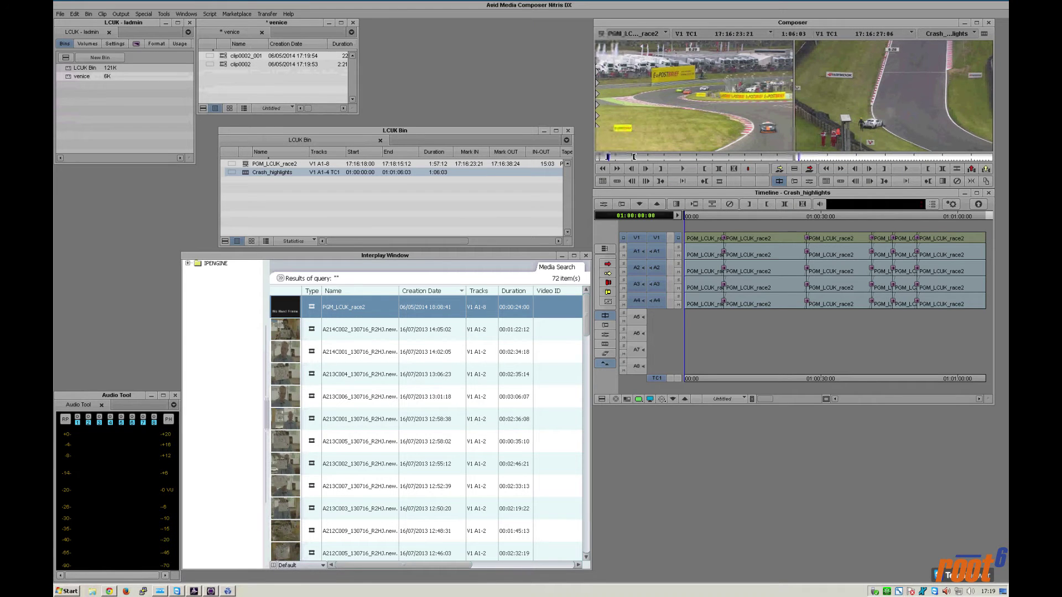
Scrub the Crash_highlights sequence, start its export, and review the AAF DVS settings unchanged
left_click(701, 217)
left_click_drag(701, 217, 684, 215)
right_click(245, 172)
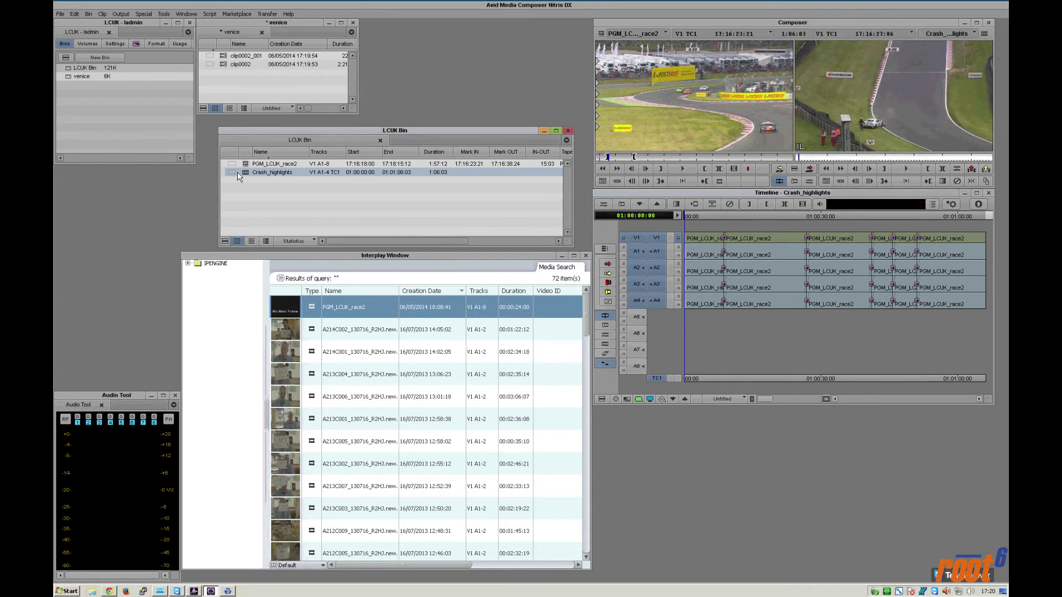
left_click(319, 393)
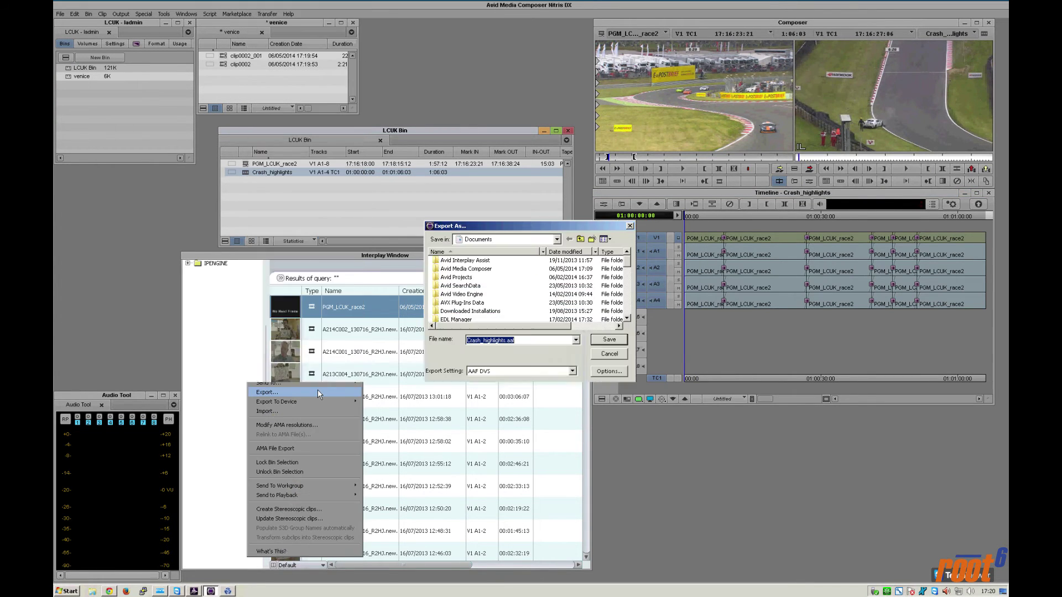
left_click(614, 375)
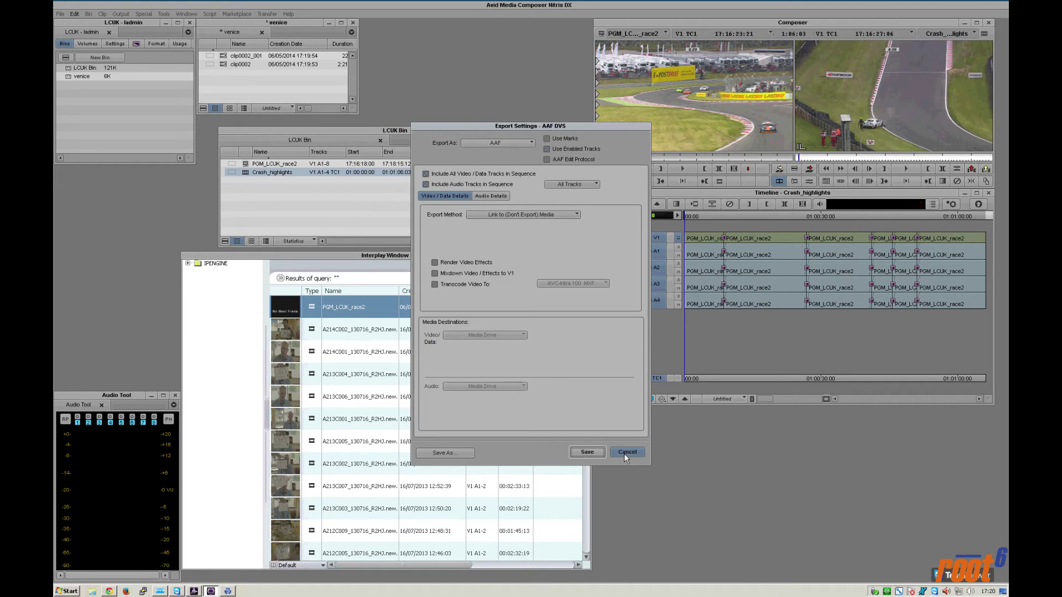
left_click(625, 452)
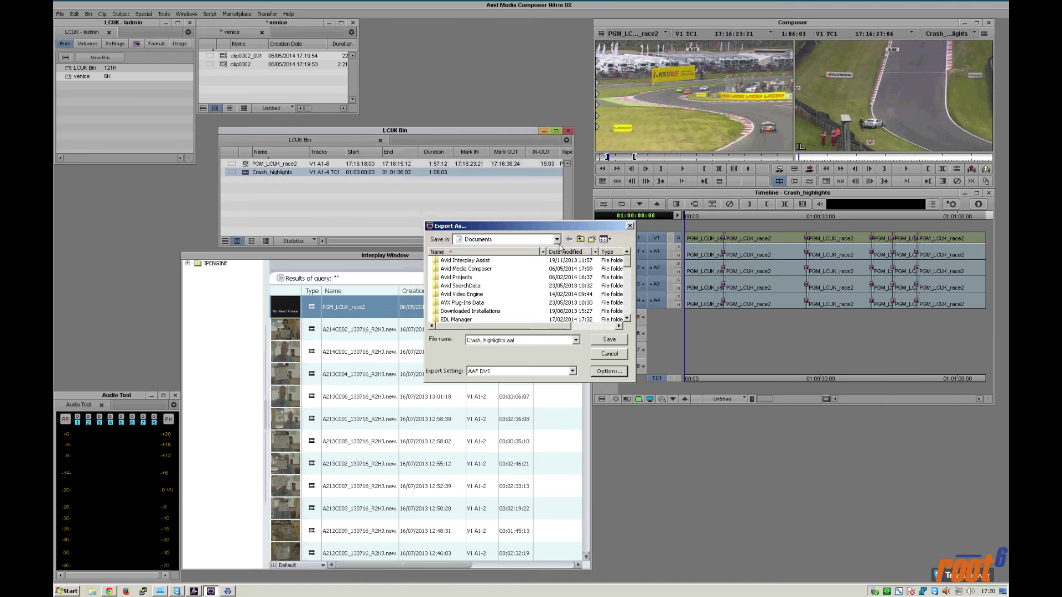
Save Crash_highlights.aaf into the outgest folder on venice (V:)
left_click(556, 239)
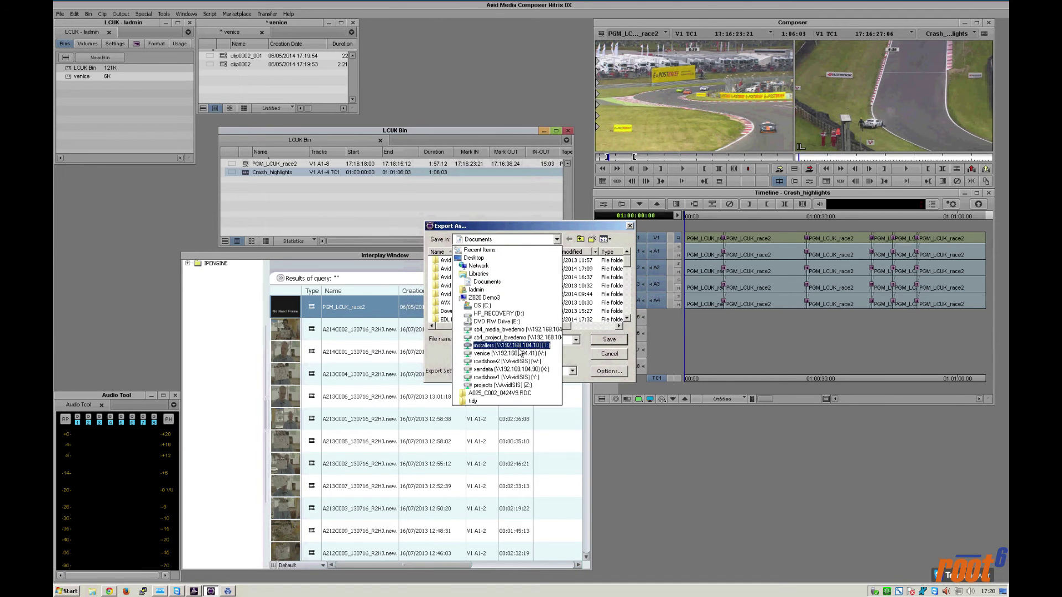
left_click(512, 353)
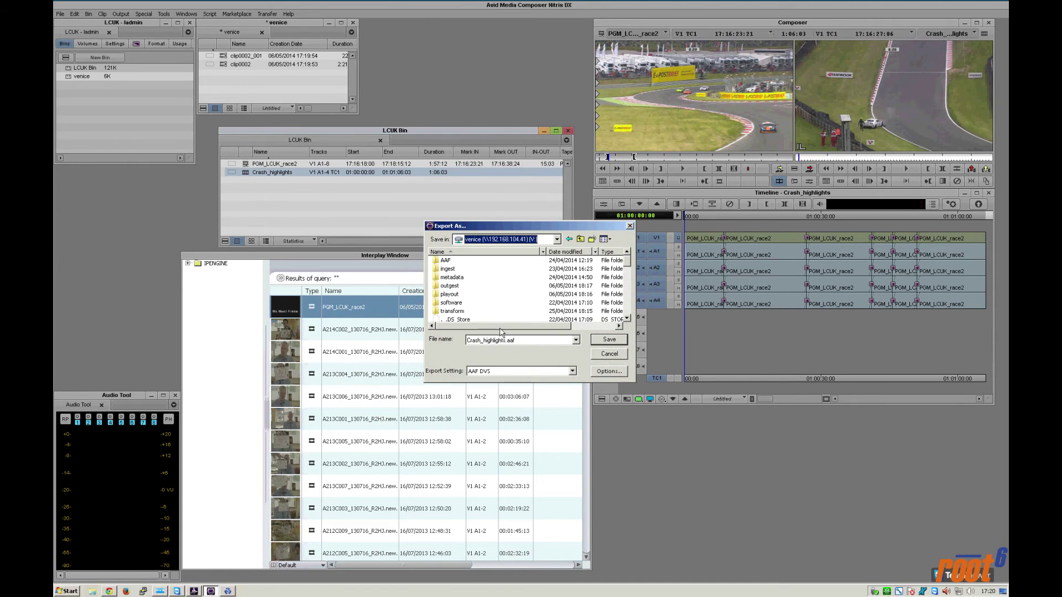
double_click(450, 286)
left_click(609, 342)
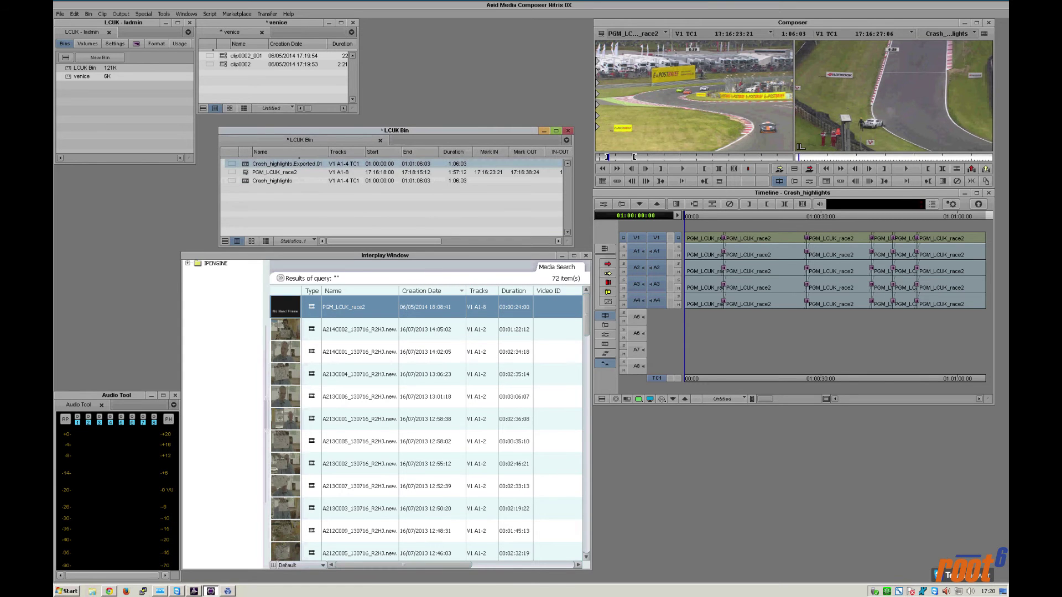
left_click(759, 238)
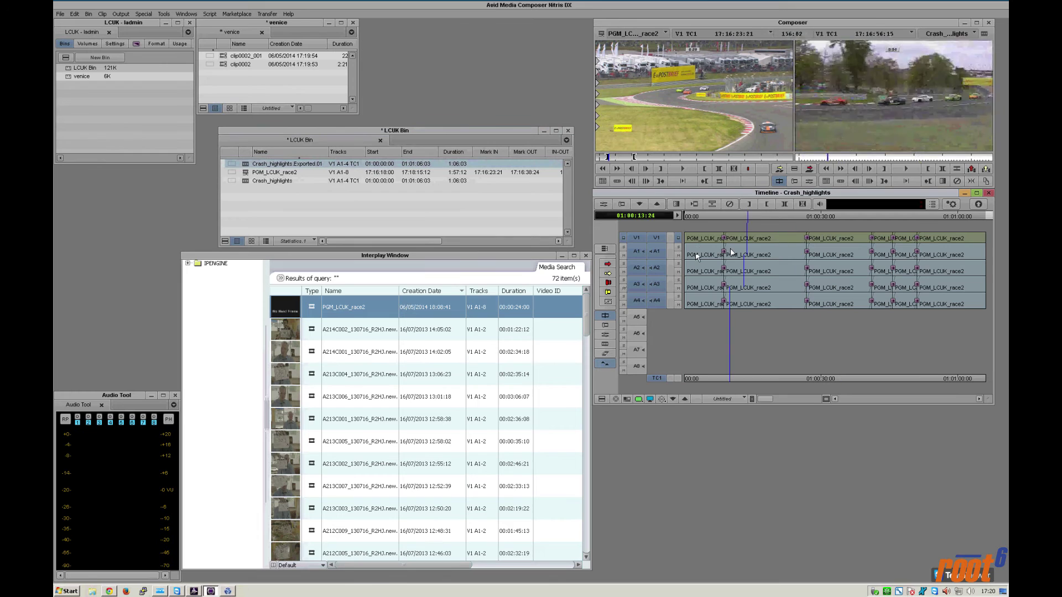
In Spycer, copy Crash_highlights.aaf from V:/outgest into V:/playout and confirm with Yes
left_click(228, 591)
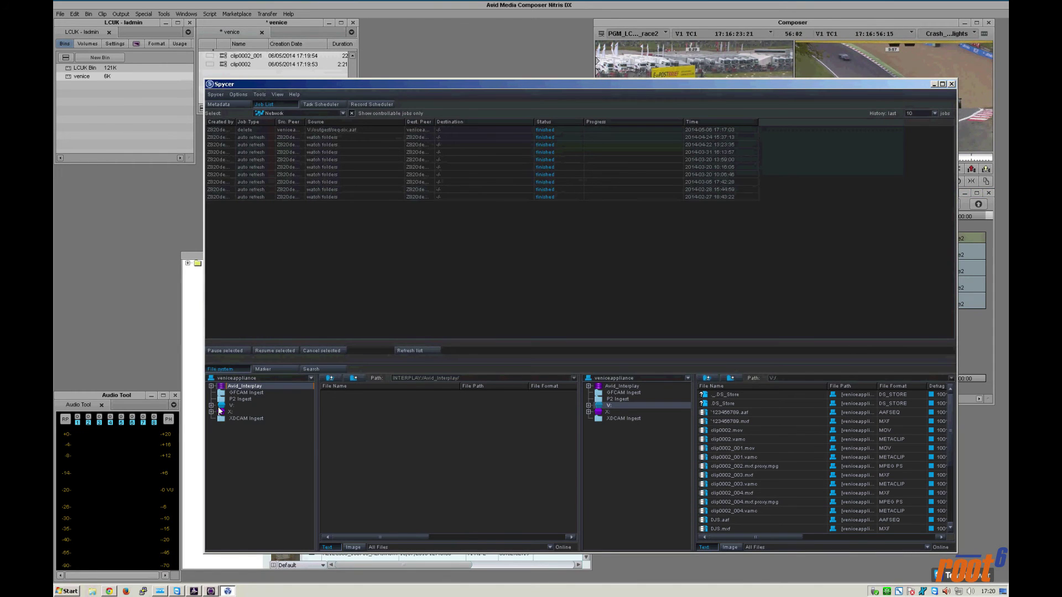
left_click(211, 405)
left_click(231, 433)
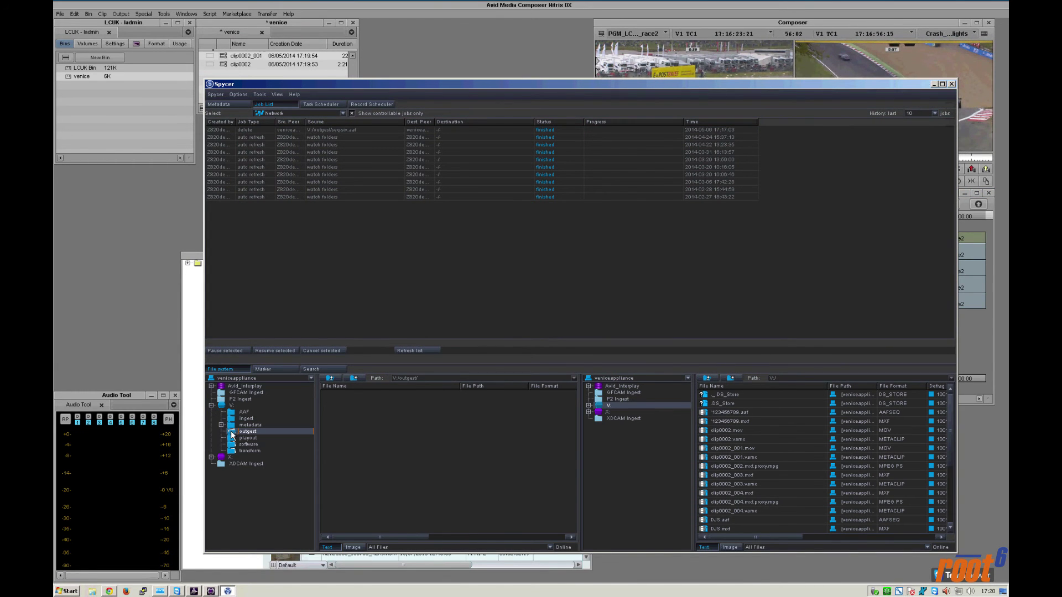
left_click(588, 405)
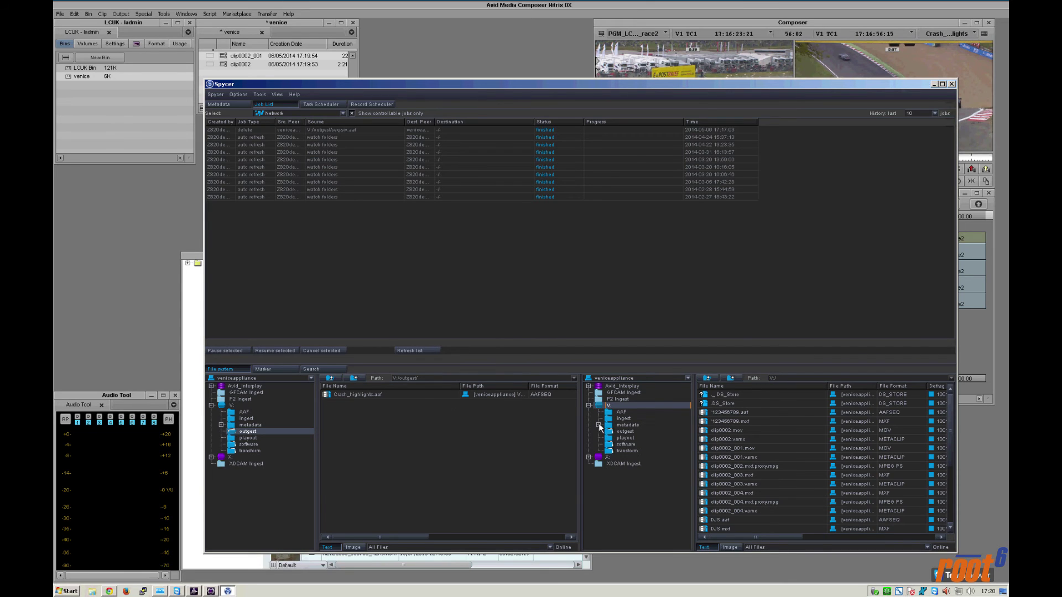
left_click(608, 438)
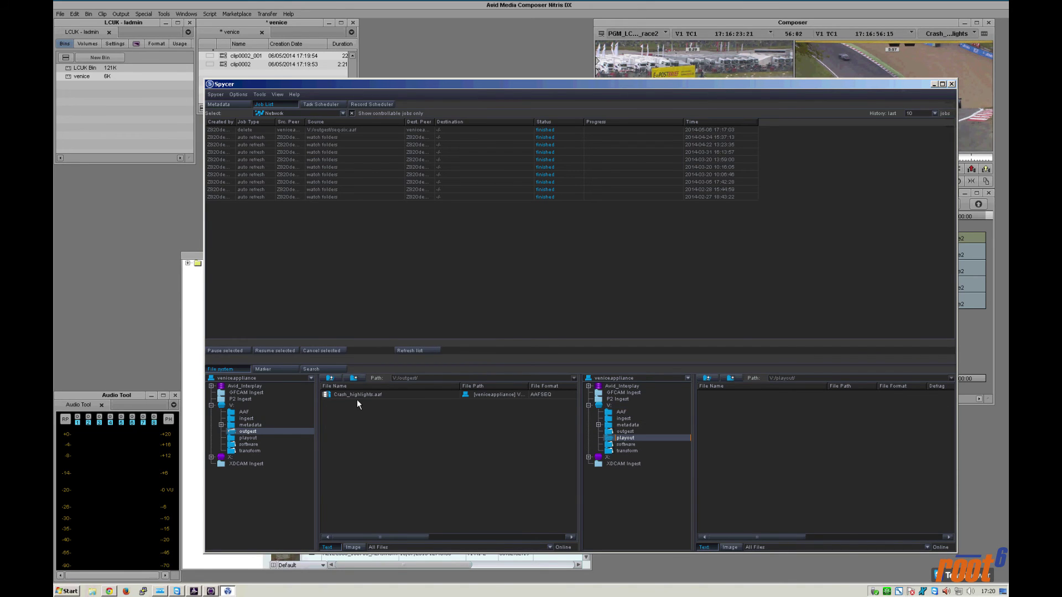
left_click_drag(357, 399, 760, 427)
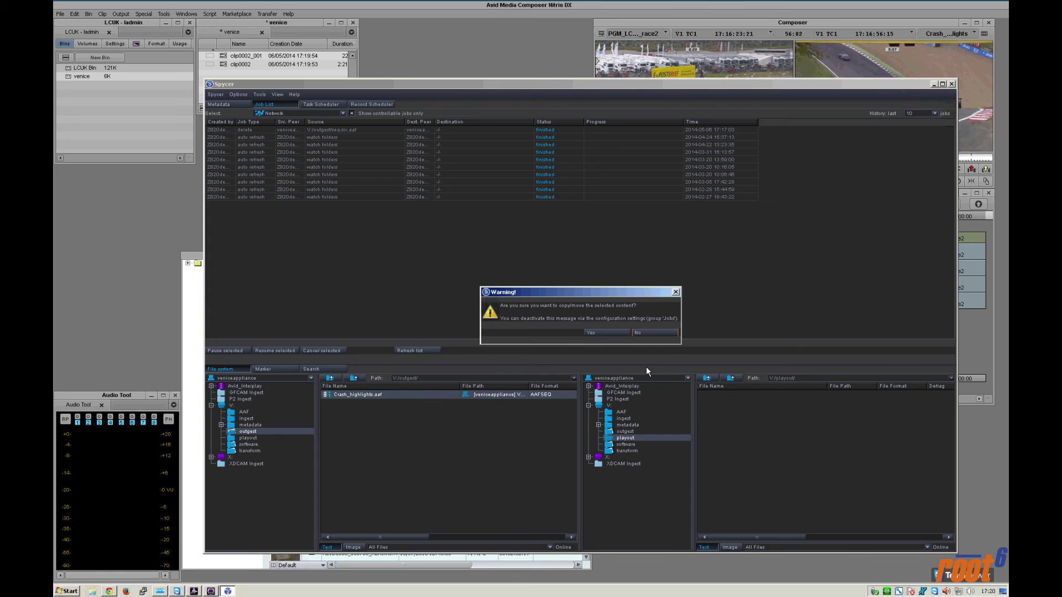
left_click(591, 332)
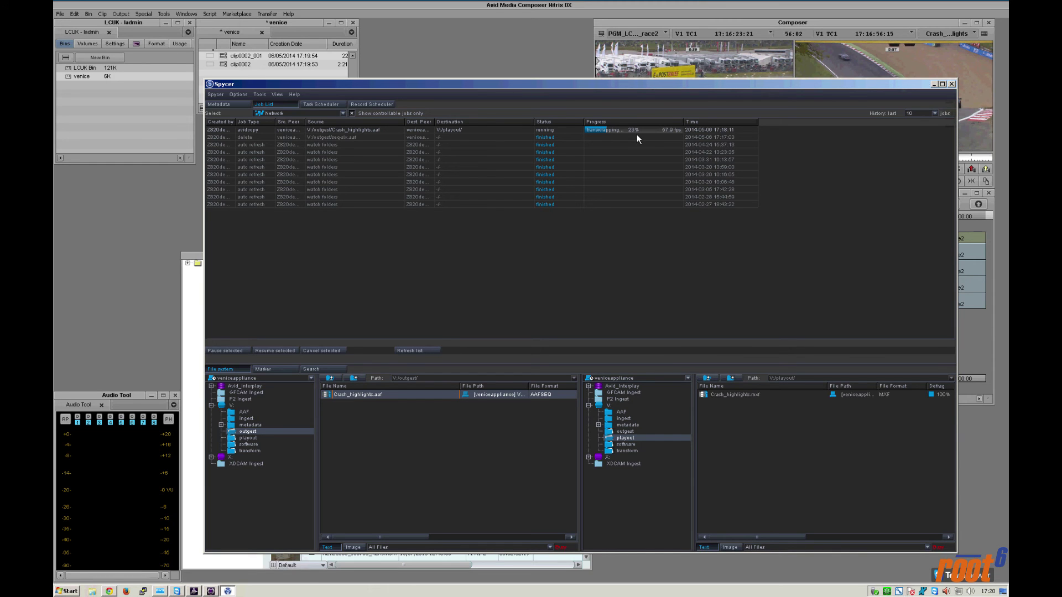
Play the Crash_highlights sequence in Media Composer, then check the finished avidcopy job in Spycer
left_click(638, 8)
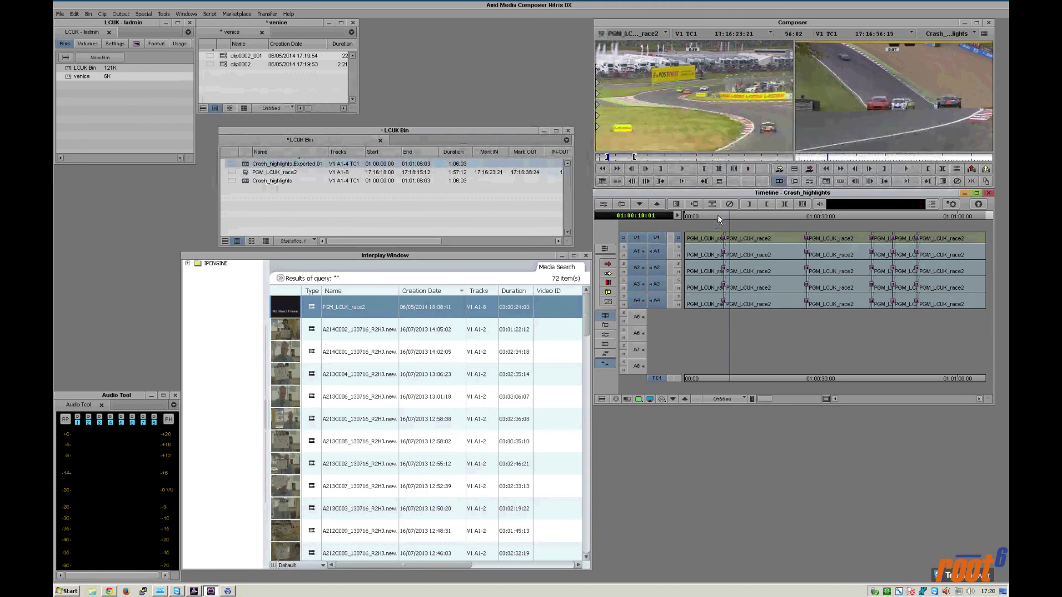
left_click_drag(718, 215, 705, 214)
key("space")
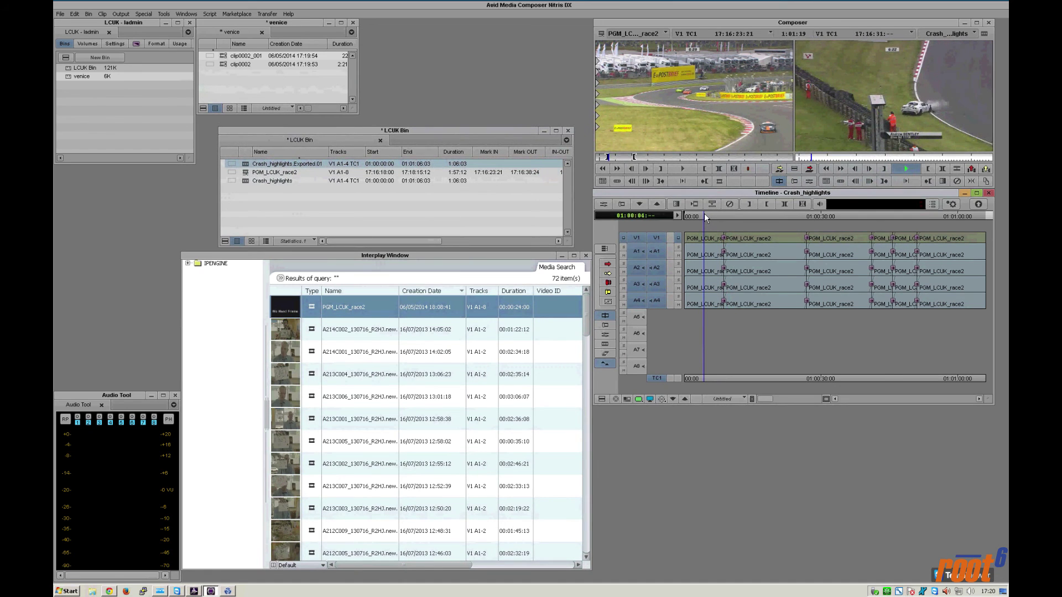
left_click(229, 589)
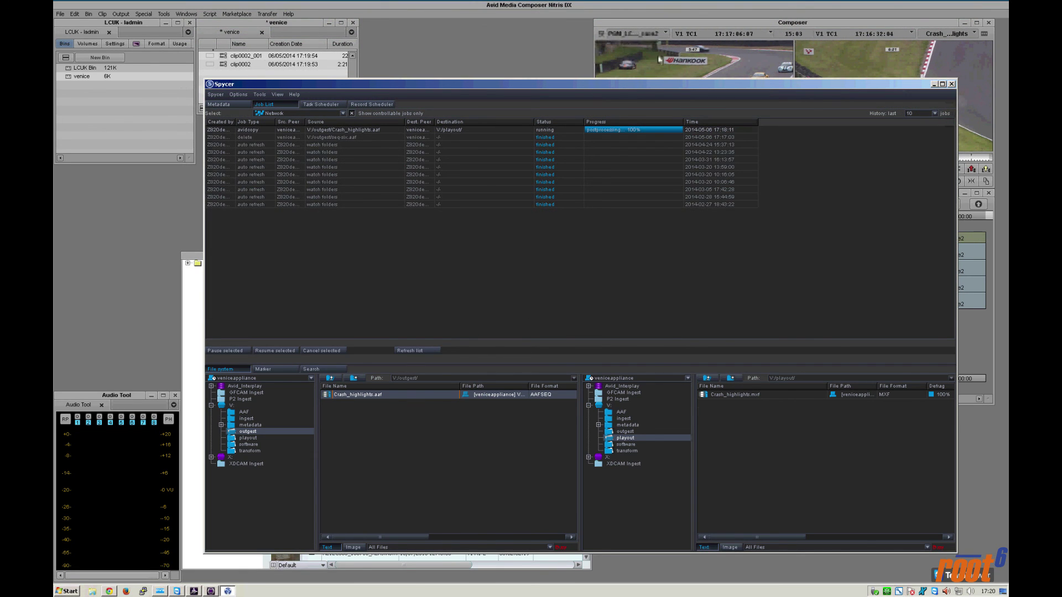
left_click(394, 129)
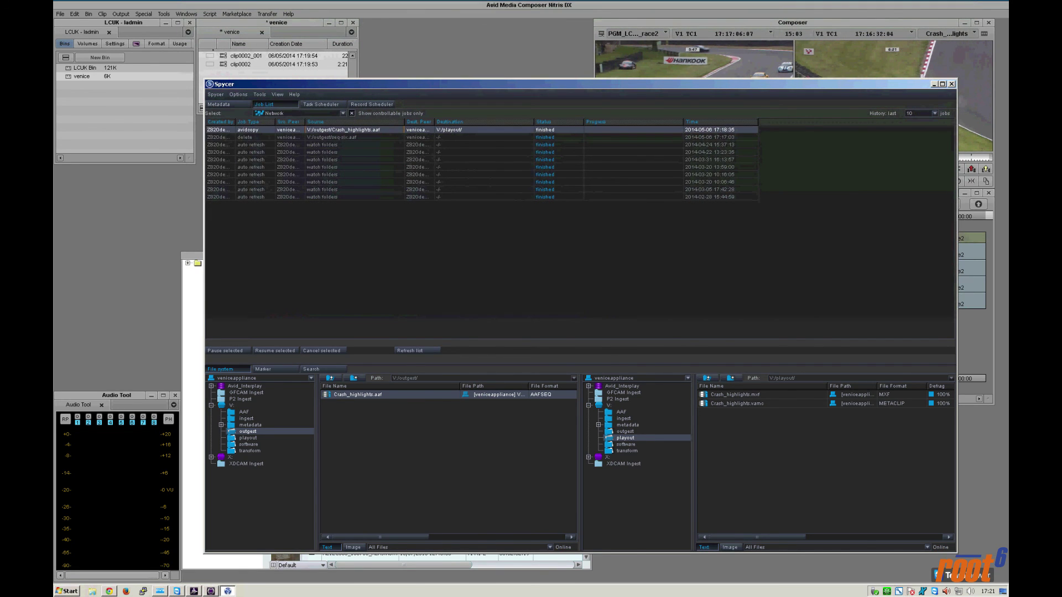
Load Crash_highlights.mxf from media/venice-vol0/playout as Venice's source and play it
left_click(160, 591)
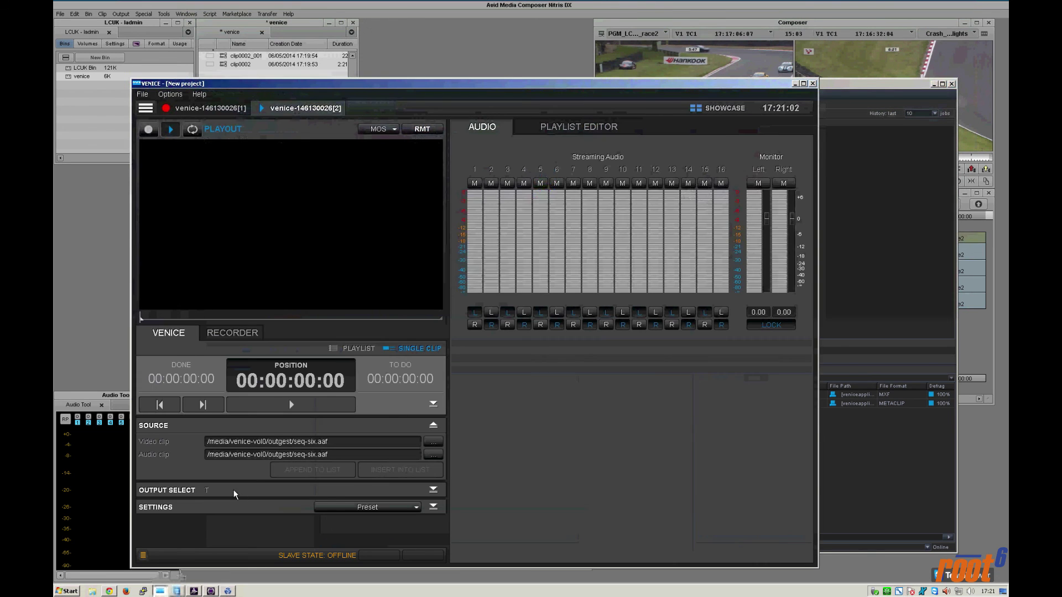
left_click(441, 445)
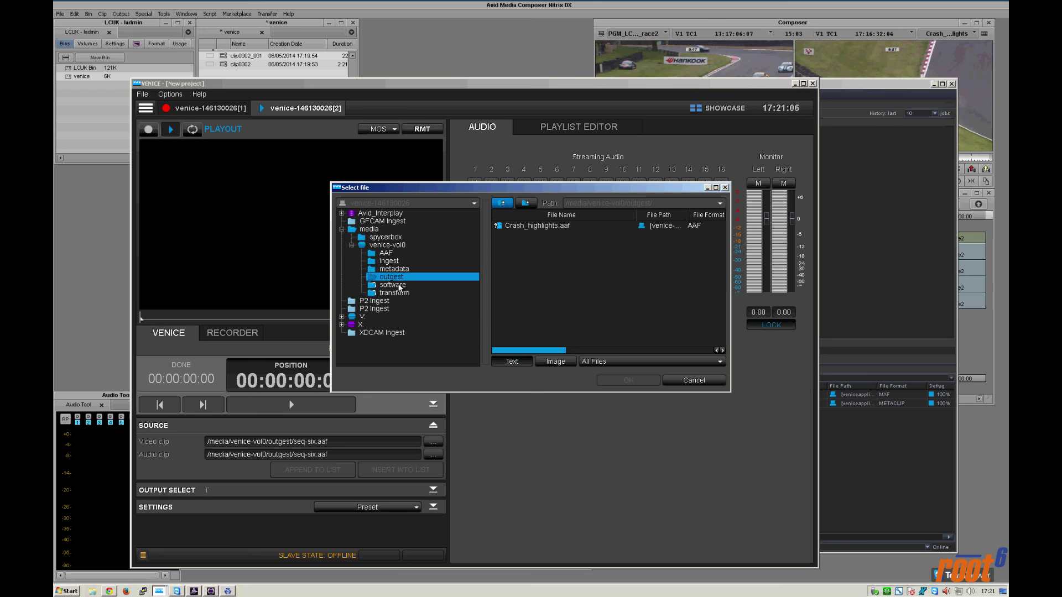
left_click(389, 246)
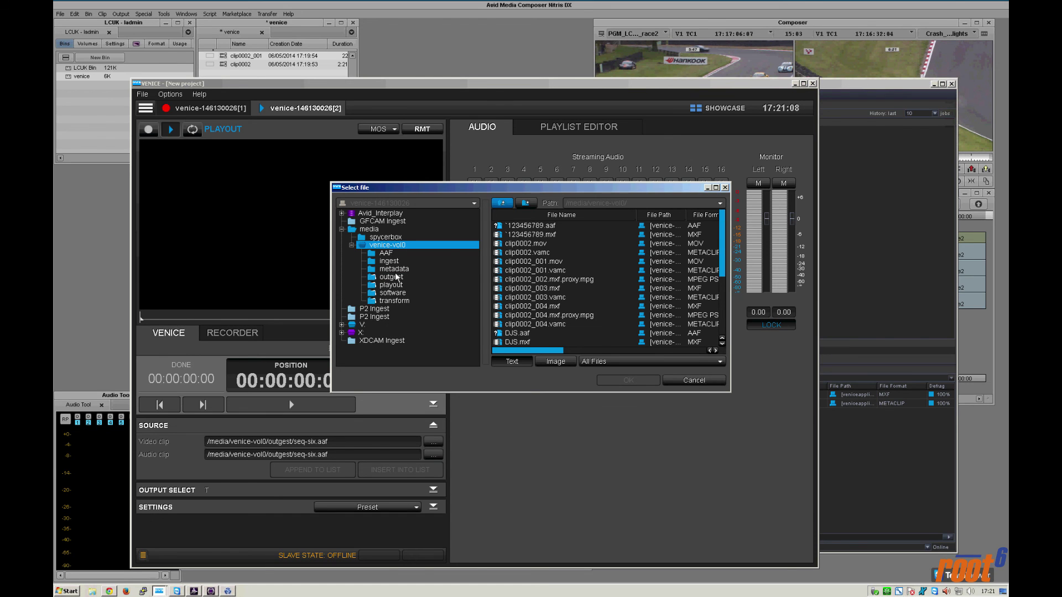
left_click(398, 285)
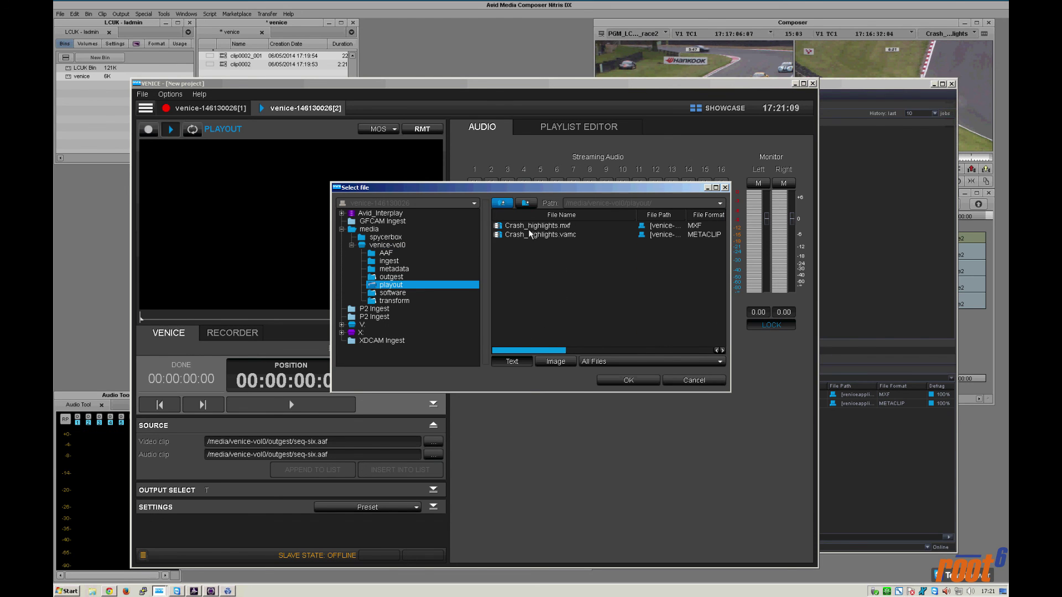
left_click(536, 225)
left_click(628, 380)
left_click(289, 402)
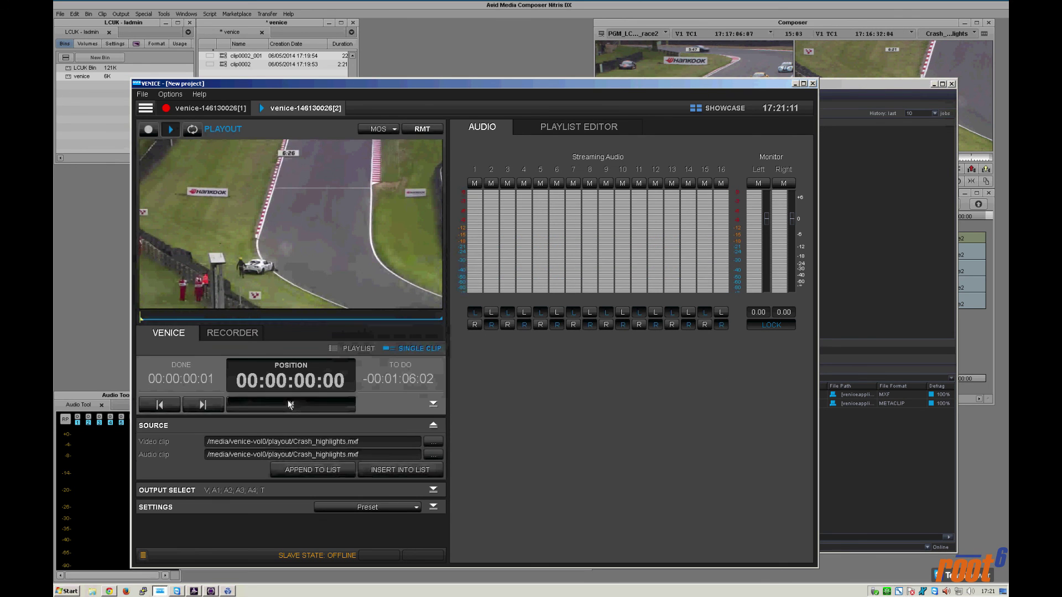